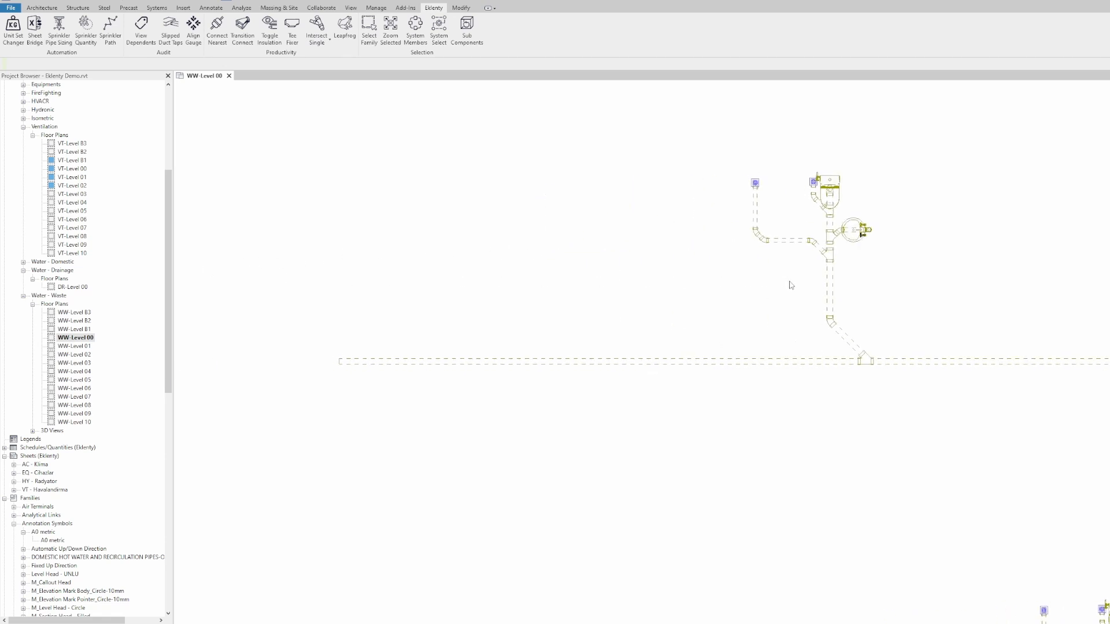
- Check the slopes of the toilet unit's branch pipes and of the main waste pipe on both sides of the tee
middle_click_drag(791, 286, 644, 278)
scroll(614, 268, "up", 3)
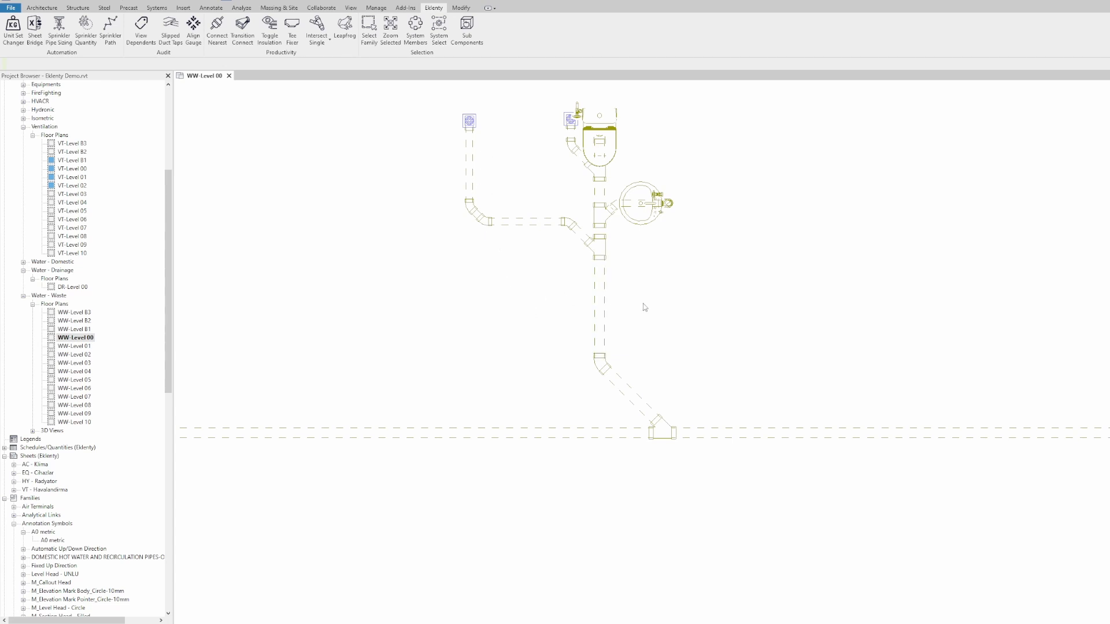
left_click(600, 309)
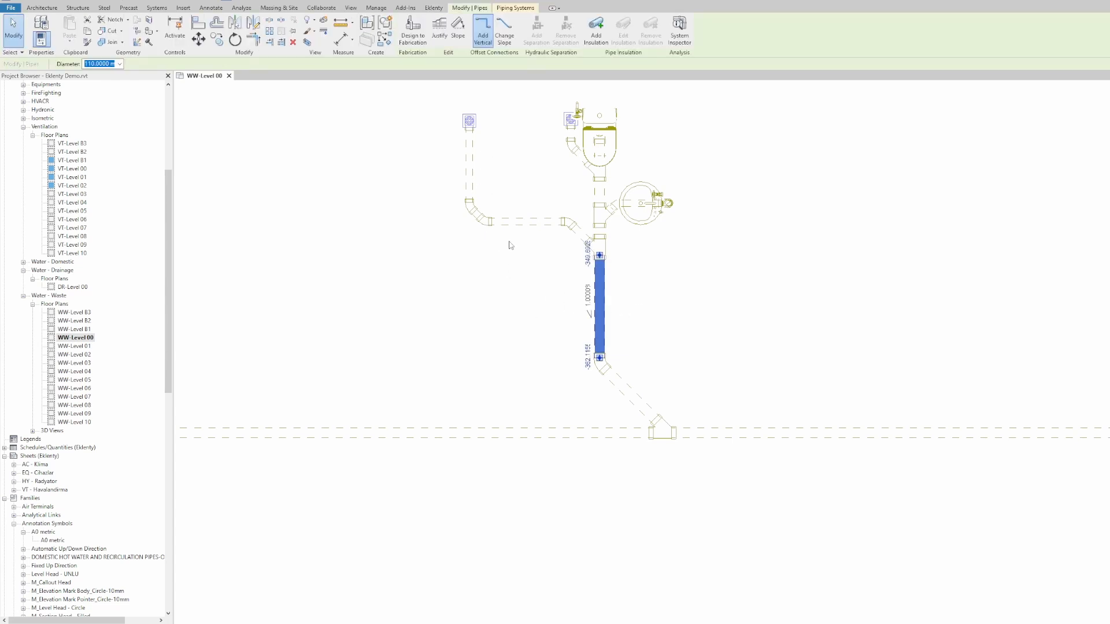
left_click(517, 222)
left_click(469, 164)
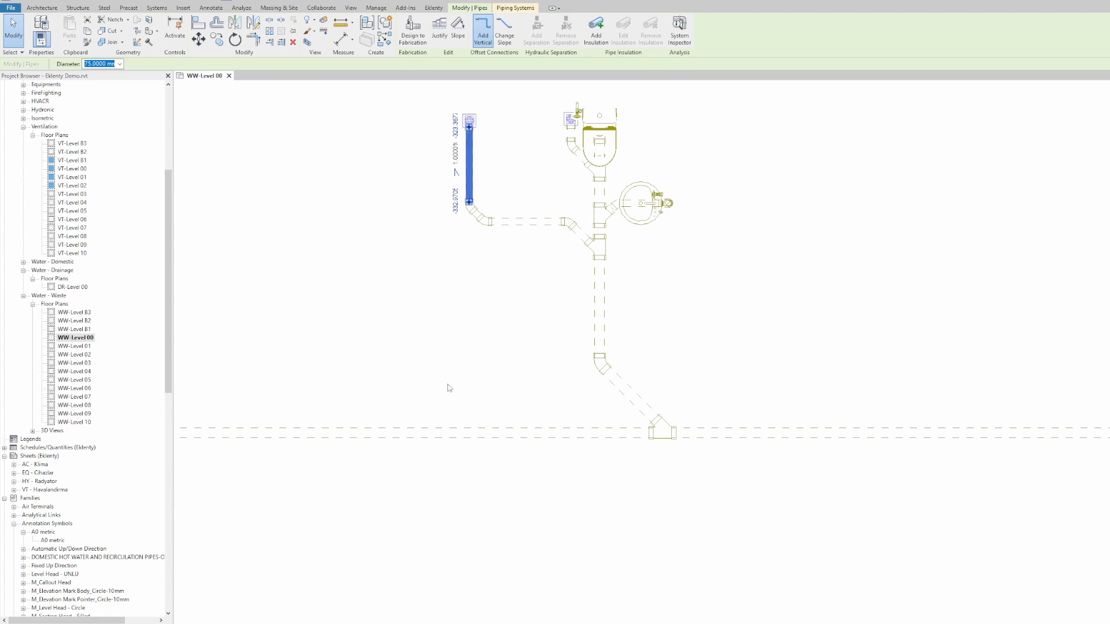
left_click(427, 437)
left_click(855, 434)
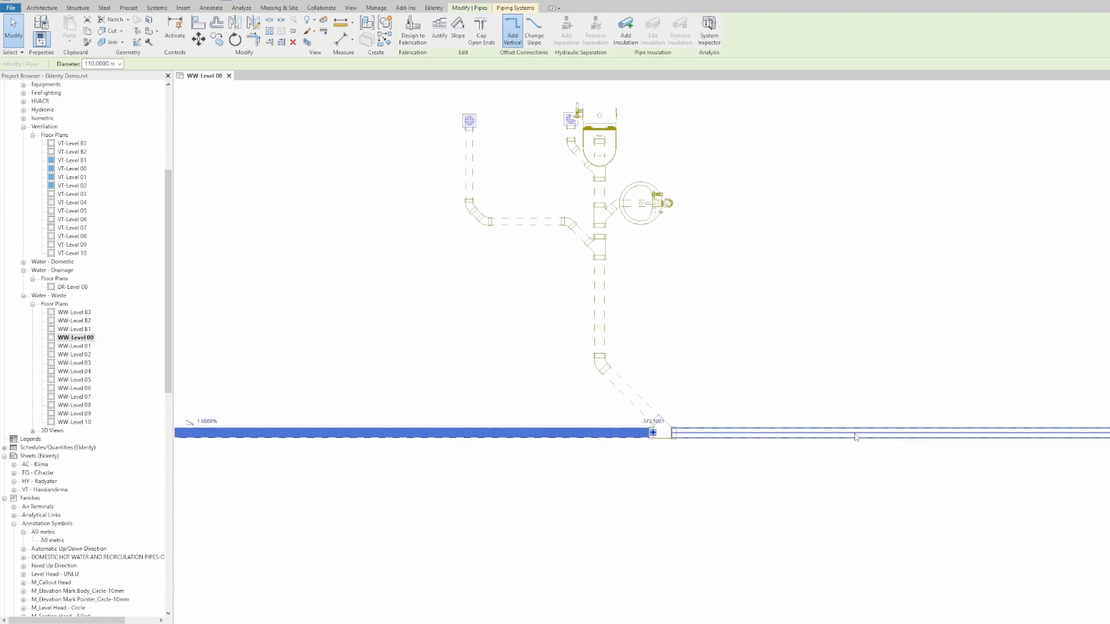
scroll(737, 316, "down", 2)
middle_click_drag(680, 289, 780, 301)
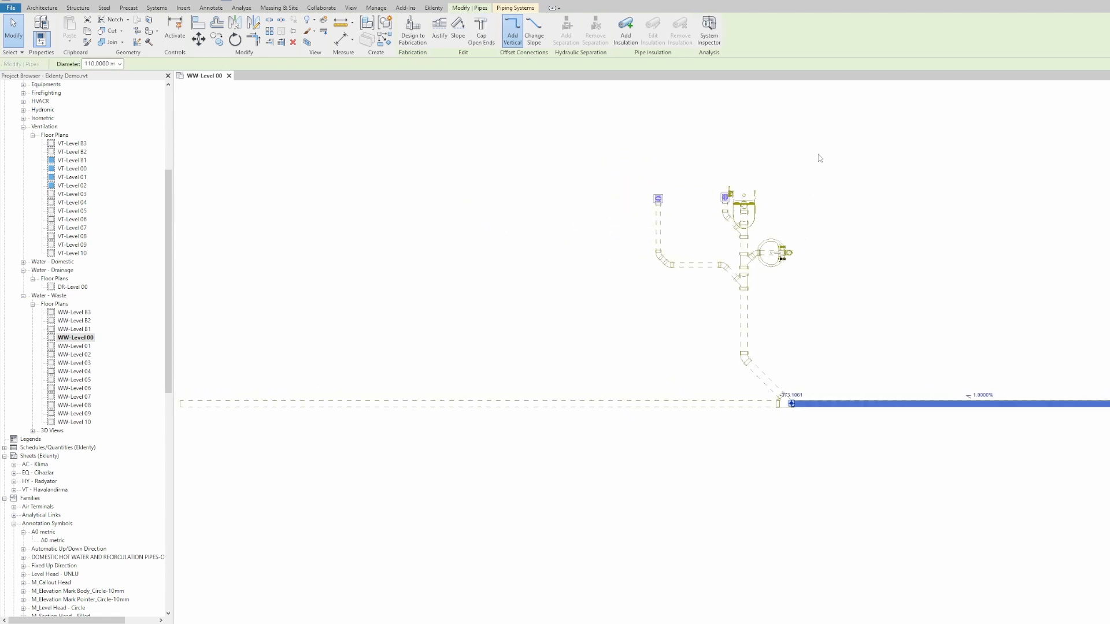
- Copy the toilet unit with its fixtures and branch piping about 3000 mm to the left along the main pipe
left_click_drag(824, 144, 611, 383)
middle_click_drag(659, 367, 803, 360)
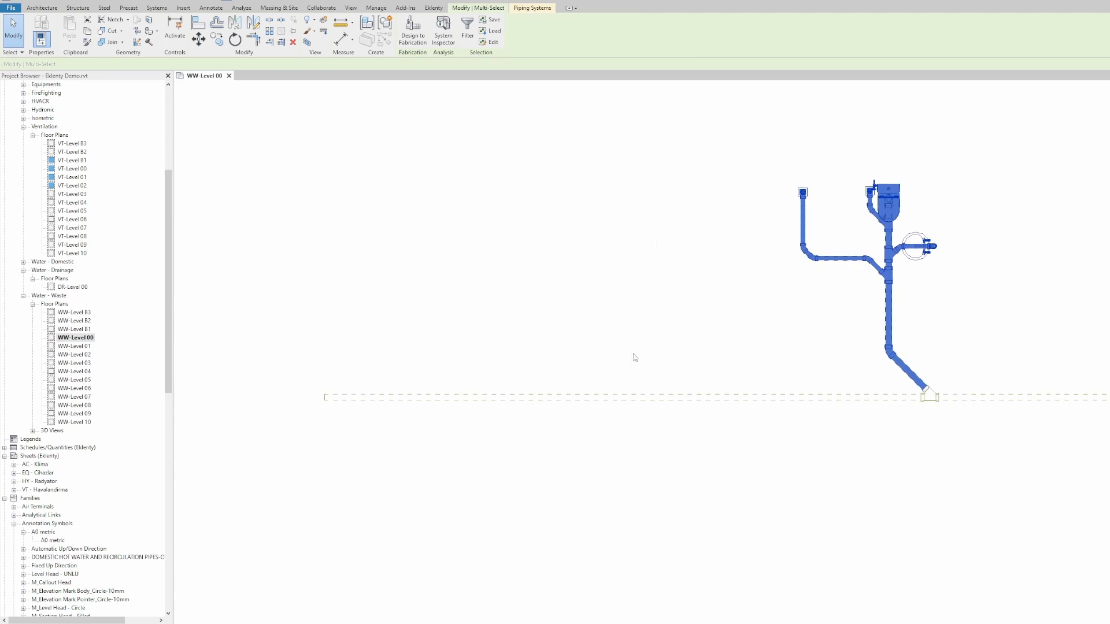
key("c")
key("o")
left_click(564, 361)
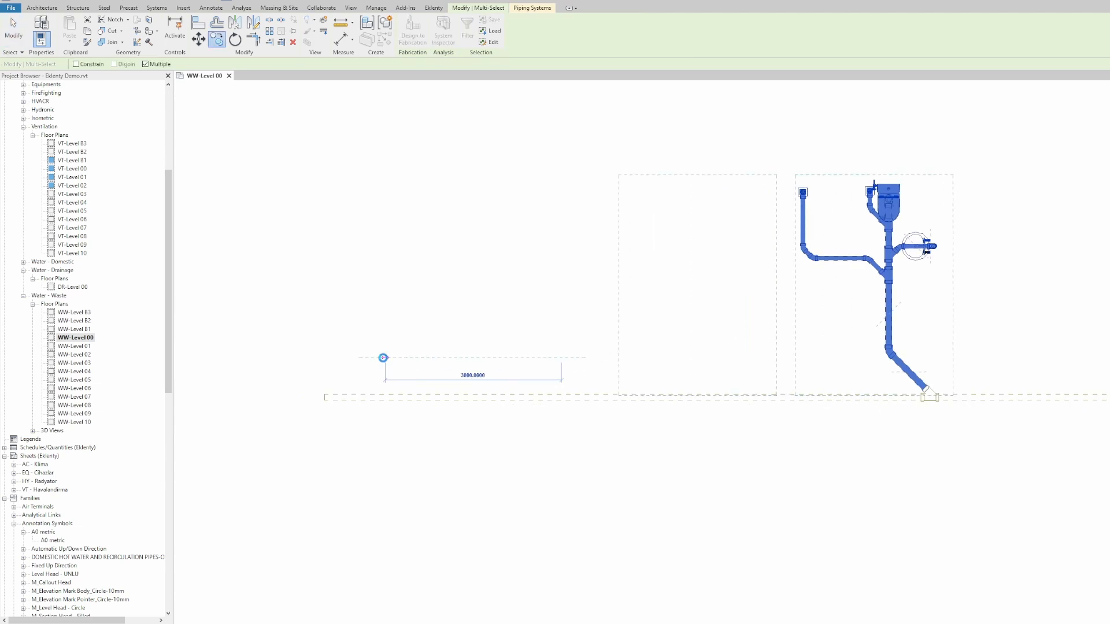
left_click(384, 360)
key("Escape")
key("Escape")
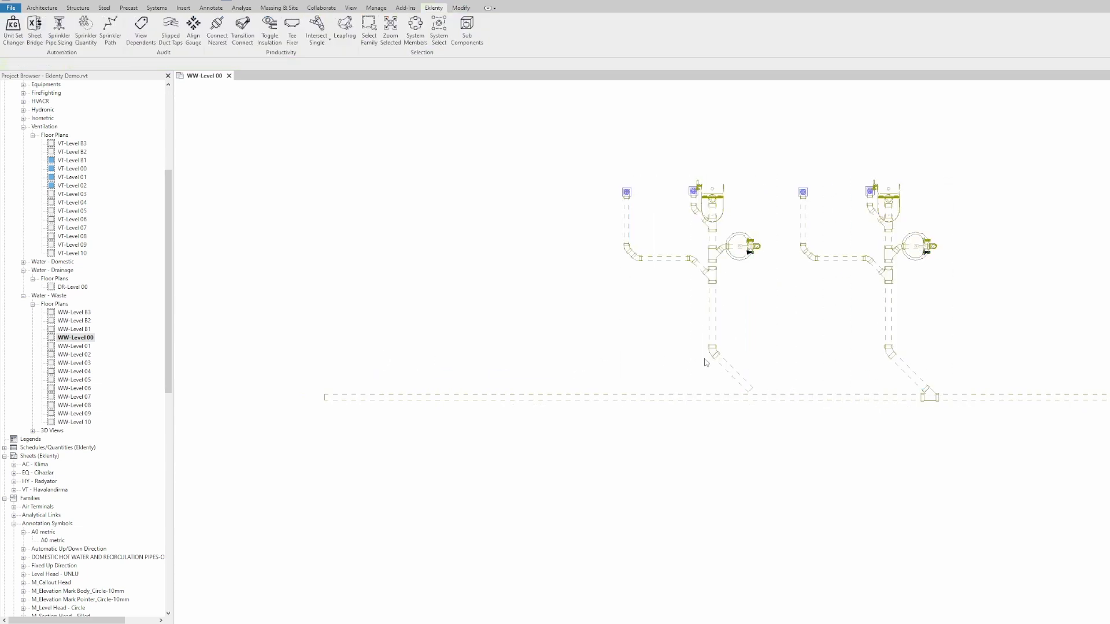
- Check the slope of the main waste pipe beside the copied branch's open end
middle_click_drag(966, 348, 579, 360)
scroll(563, 253, "up", 3)
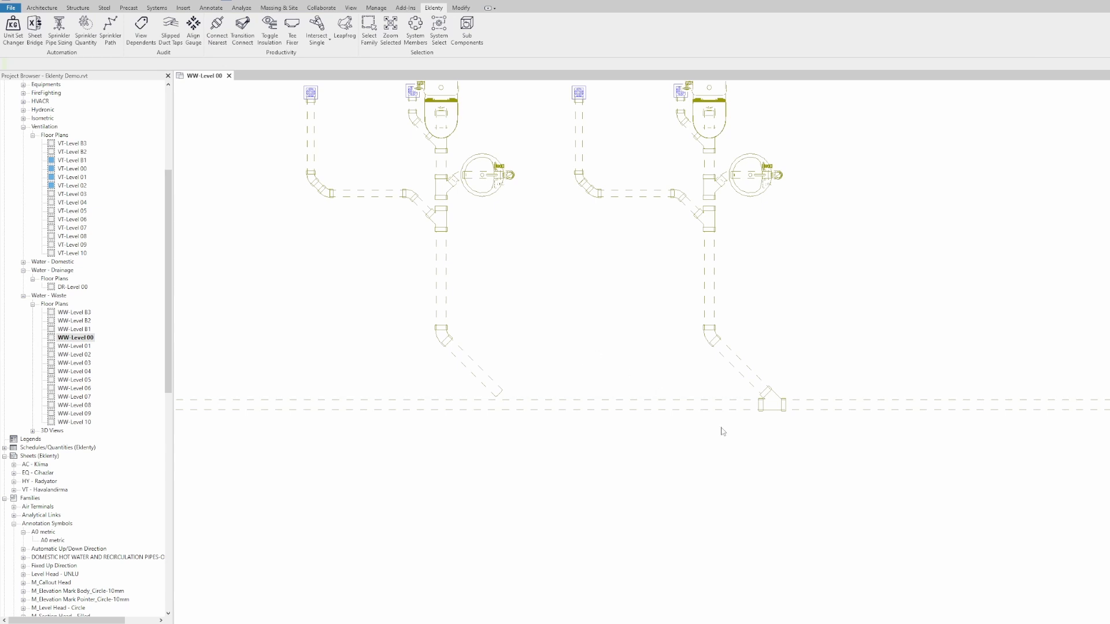
left_click(508, 405)
middle_click_drag(359, 465, 412, 461)
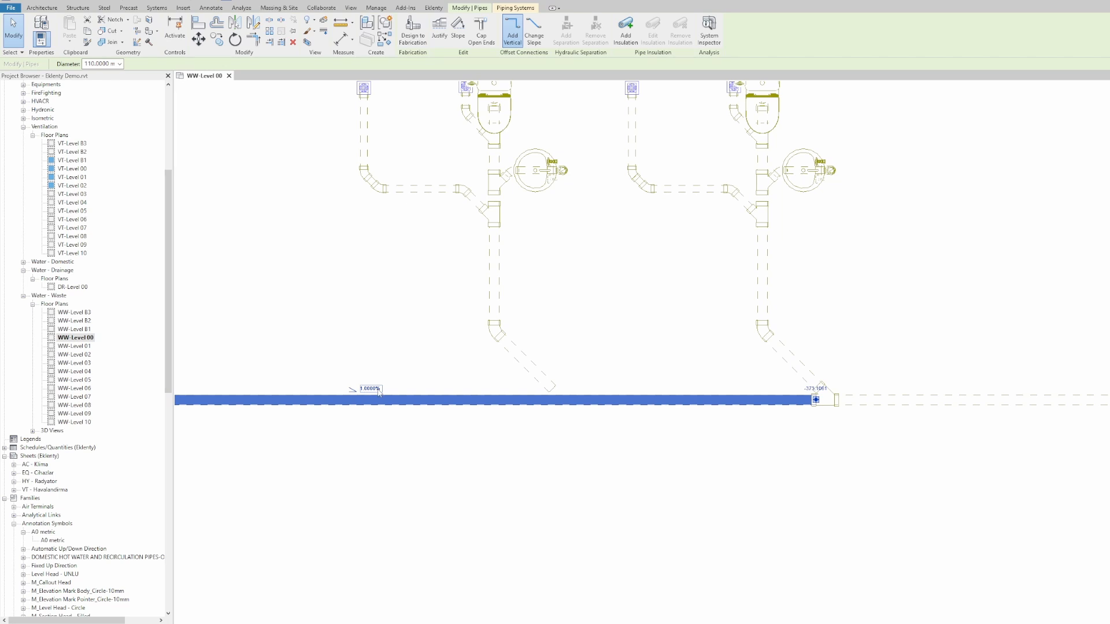
left_click(540, 460)
middle_click_drag(624, 442, 567, 442)
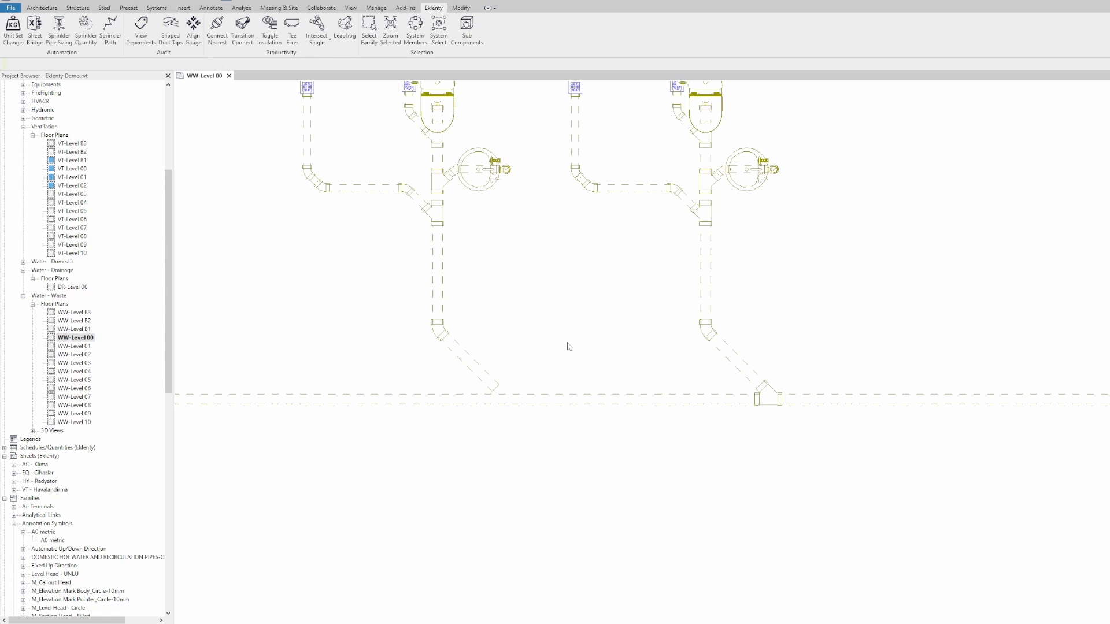
- Isolate the copied branch's diagonal pipe and the main pipe in a 3D selection box and examine their height offset
middle_click_drag(569, 347, 627, 363)
left_click_drag(589, 362, 520, 448)
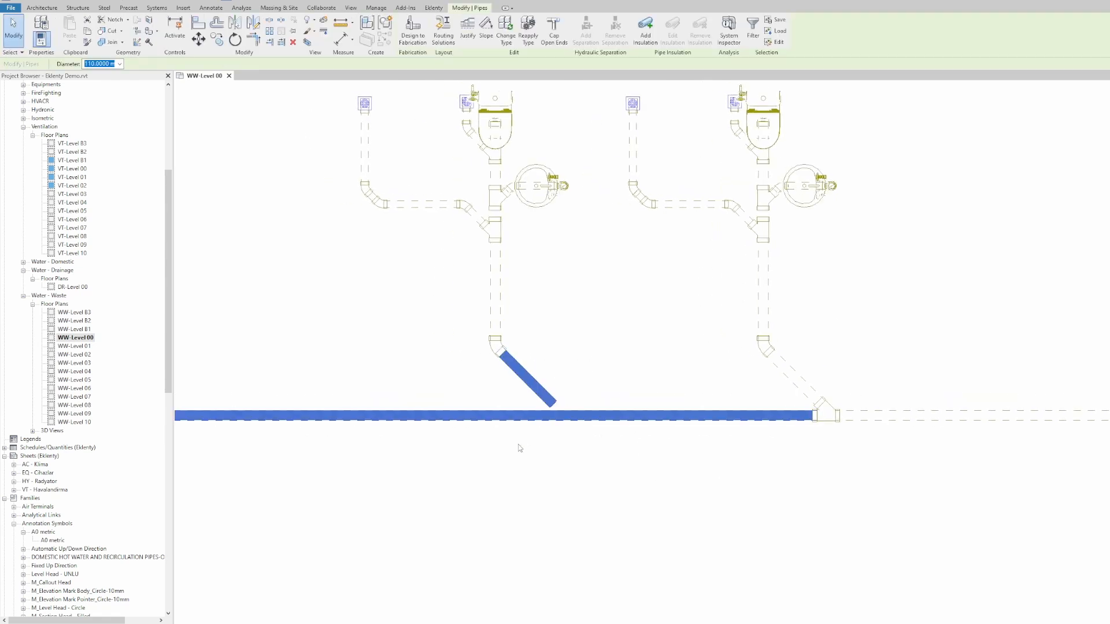
key("b")
key("x")
scroll(723, 393, "up", 5)
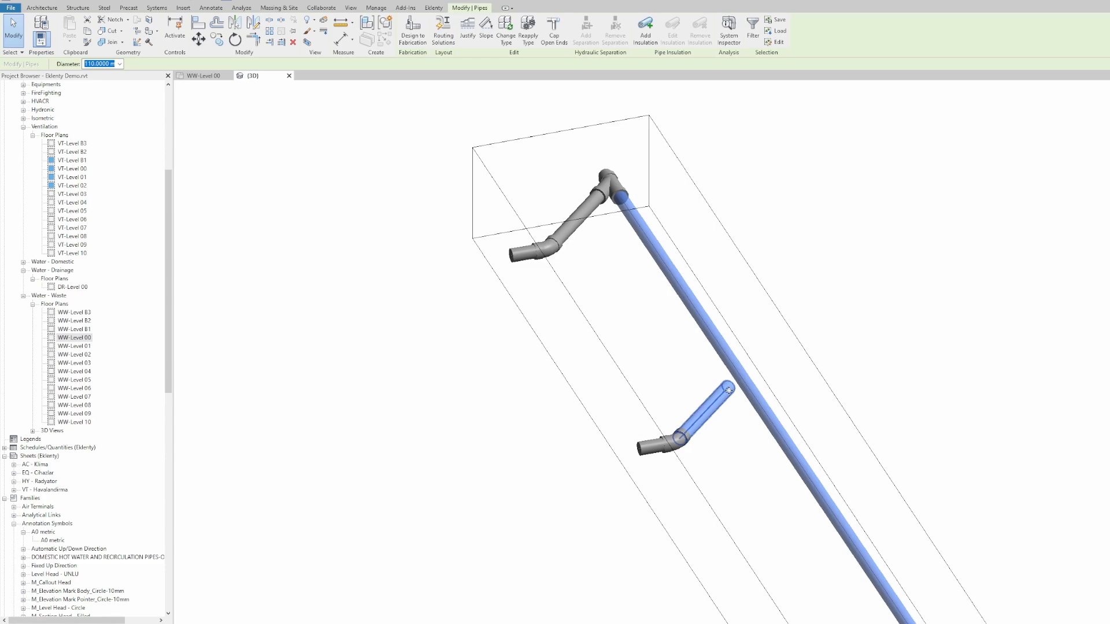
left_click(699, 417)
middle_click_drag(700, 418, 728, 280, "shift")
left_click(742, 379)
middle_click_drag(746, 422, 449, 543)
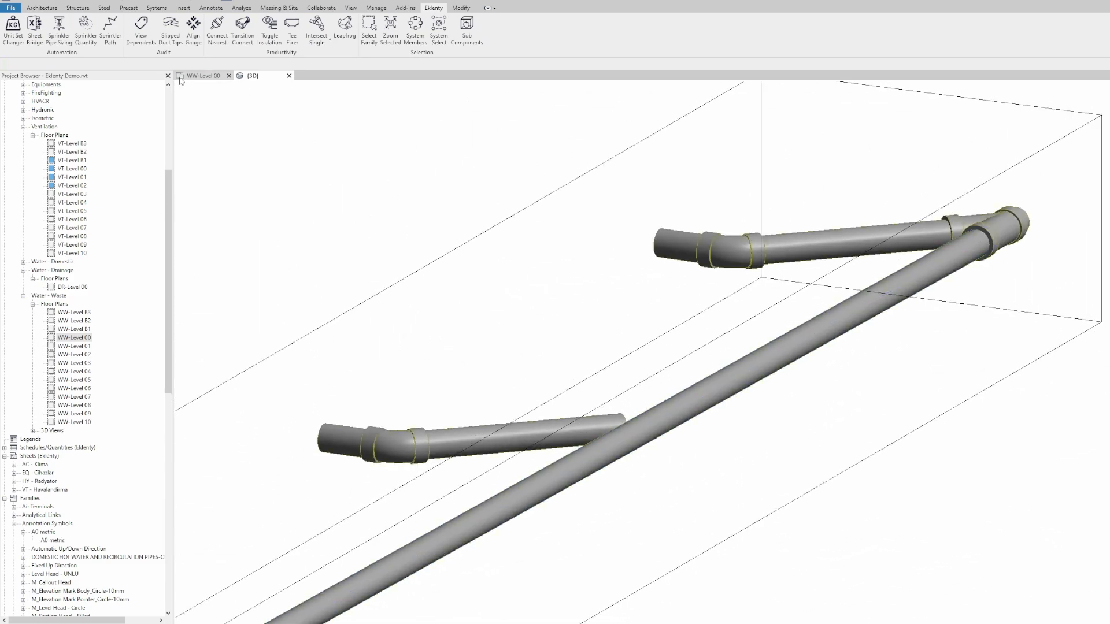
- Try to extend the copied branch's diagonal pipe to the main waste pipe in the WW-Level 00 plan
left_click(197, 76)
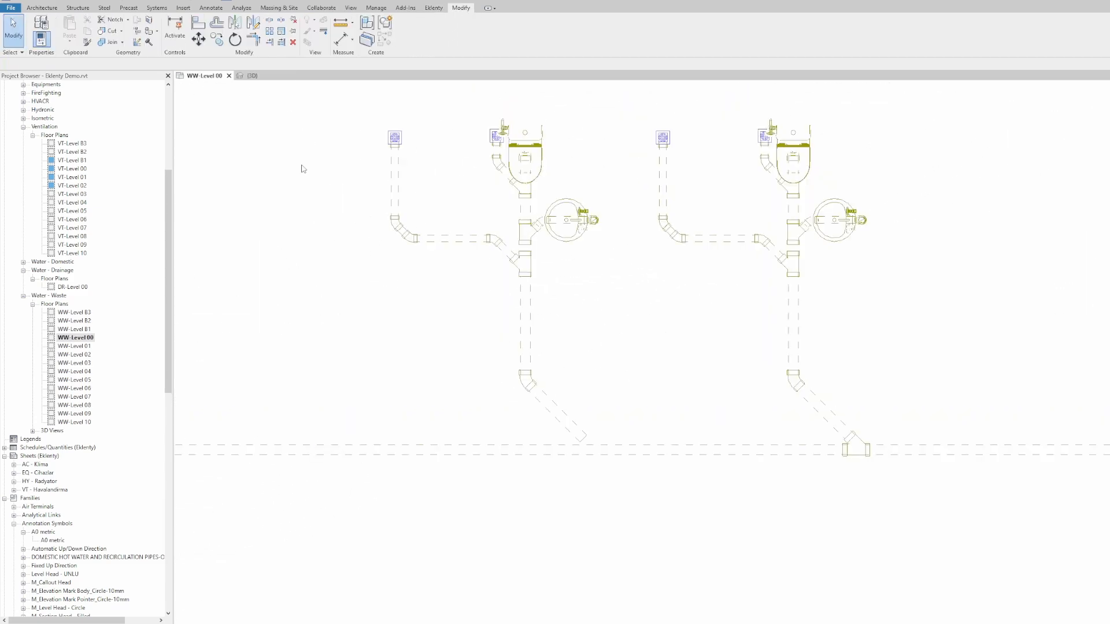
left_click(270, 42)
left_click(591, 451)
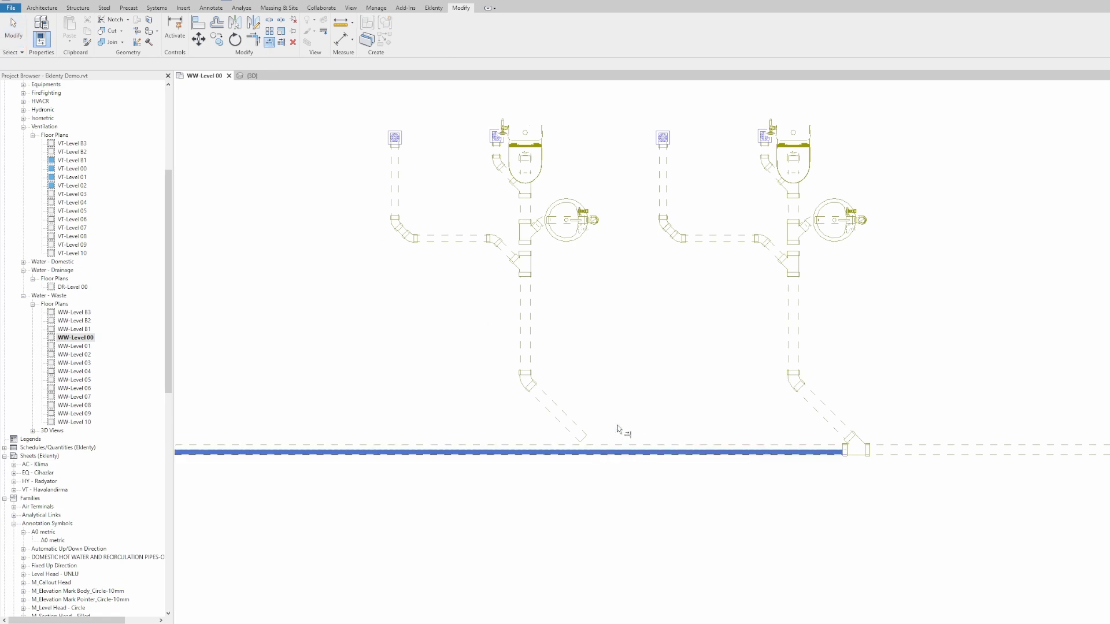
left_click(568, 420)
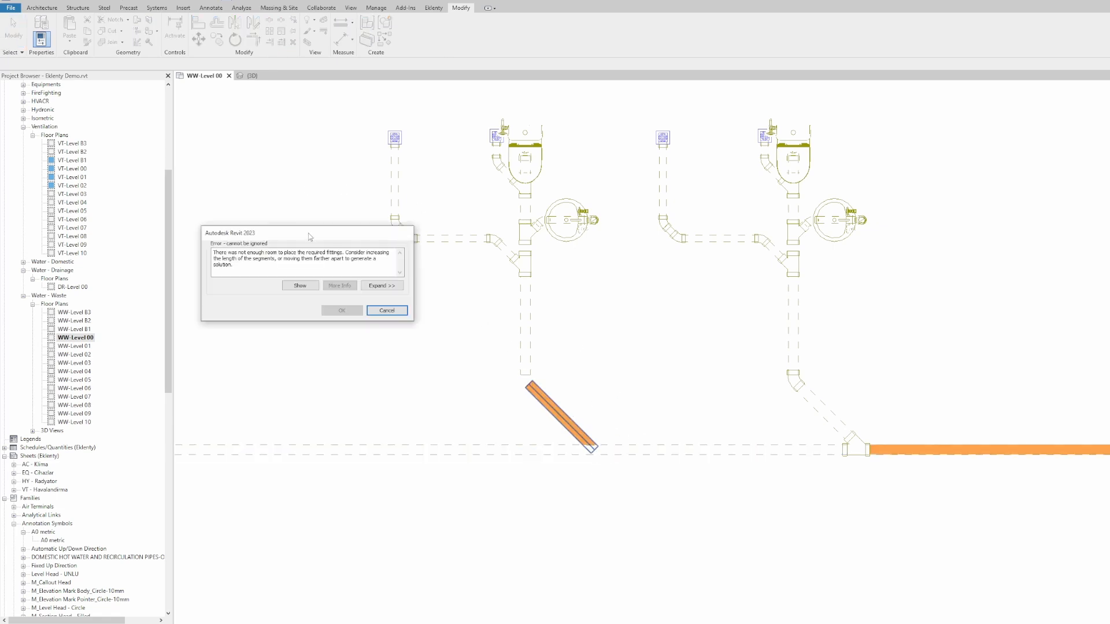
left_click_drag(310, 236, 296, 261)
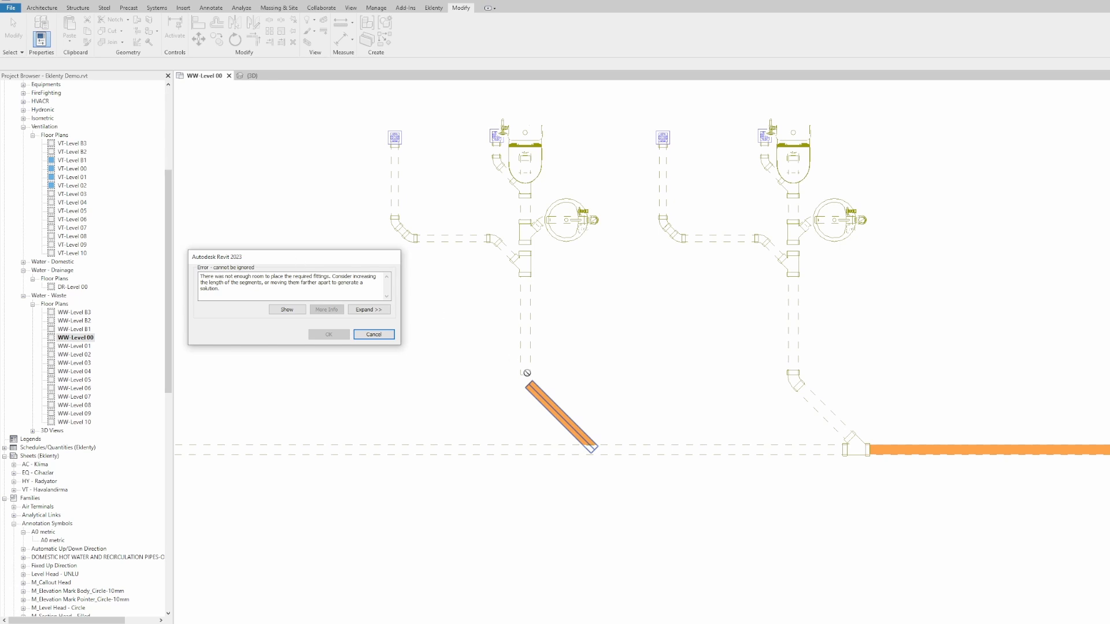
key("Escape")
key("Escape")
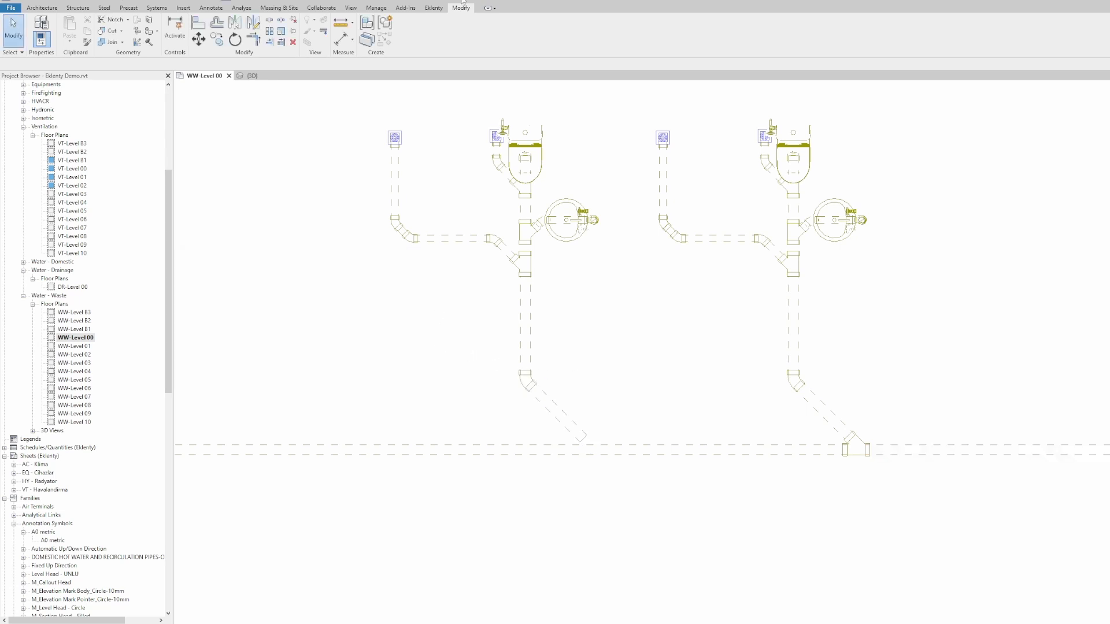
- Run Intersect Single on the copied branch's diagonal pipe and the main waste pipe
left_click(434, 8)
left_click(316, 26)
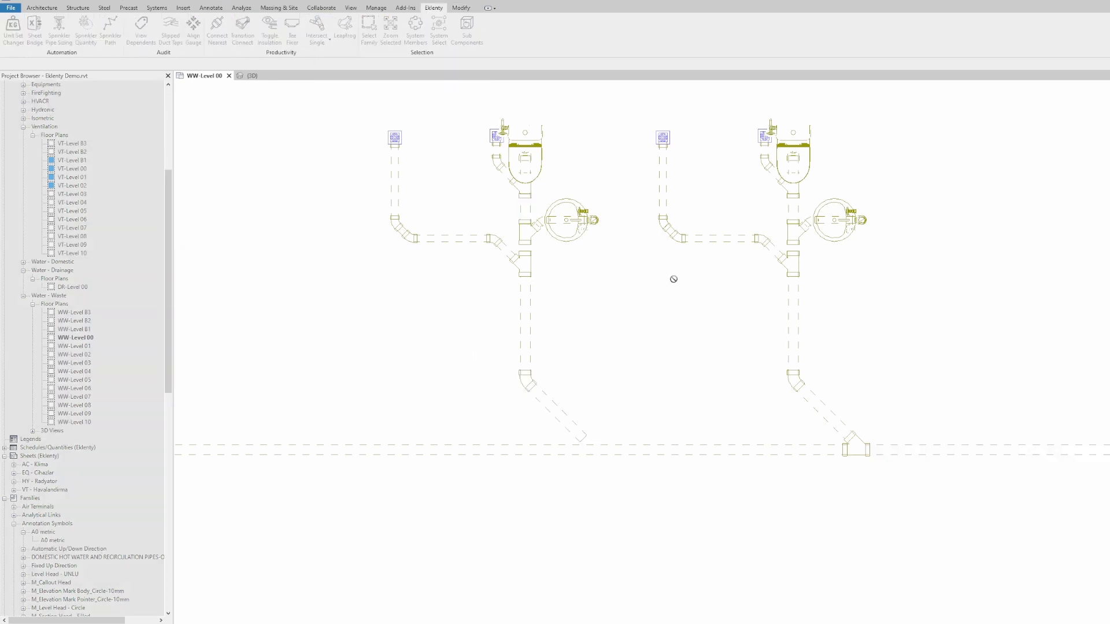
middle_click_drag(671, 315, 659, 288)
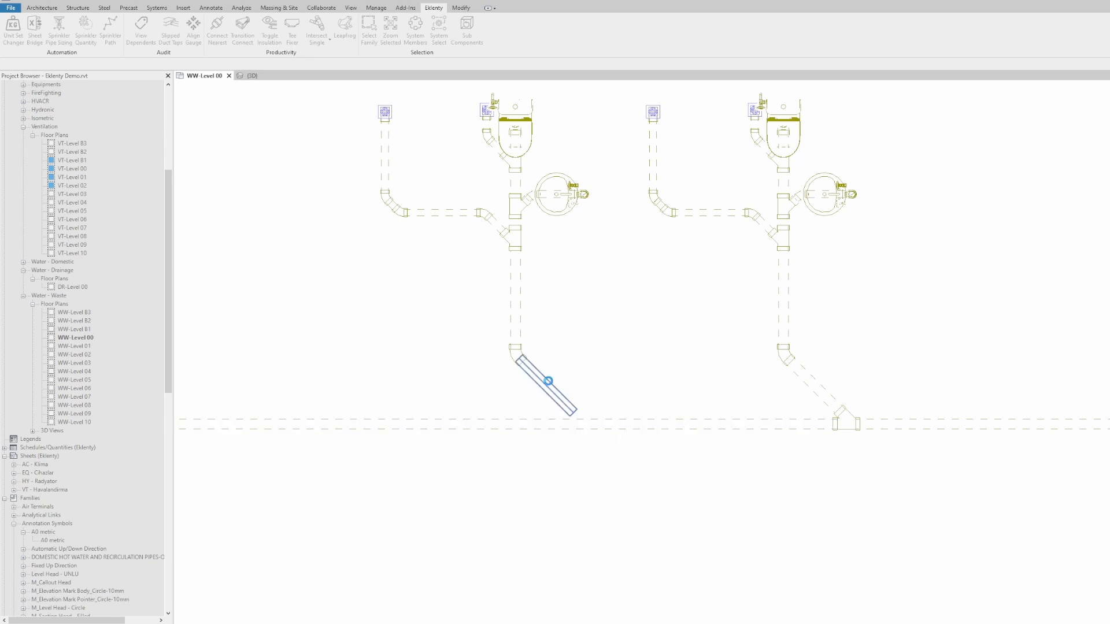
middle_click_drag(597, 336, 625, 331)
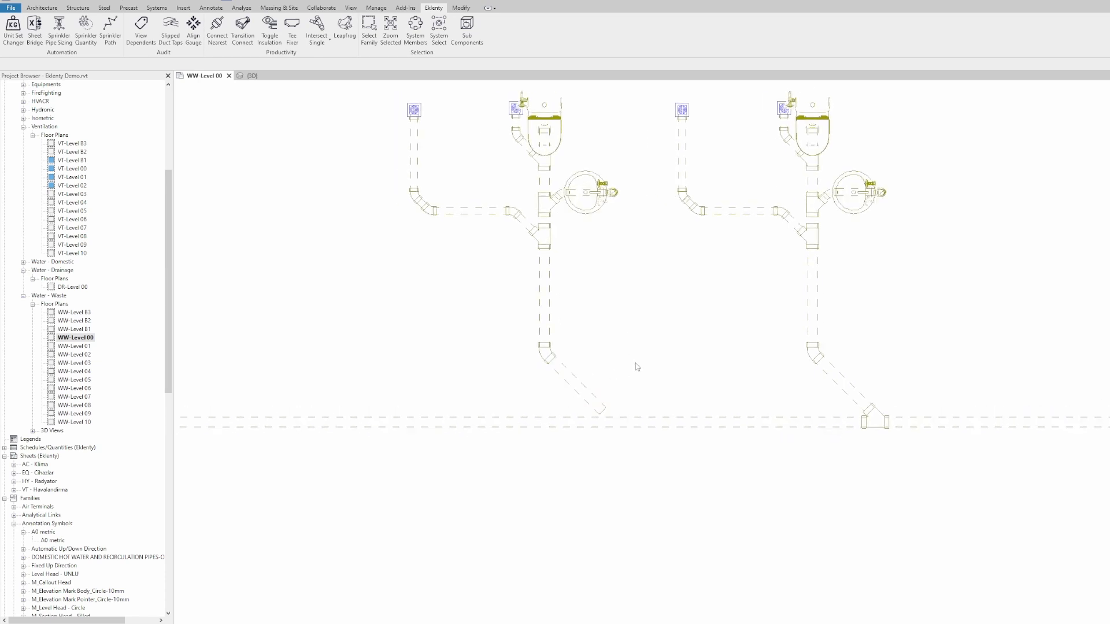
- Extend the copied branch's diagonal pipe to the main waste pipe with Trim/Extend Single Element
left_click(461, 8)
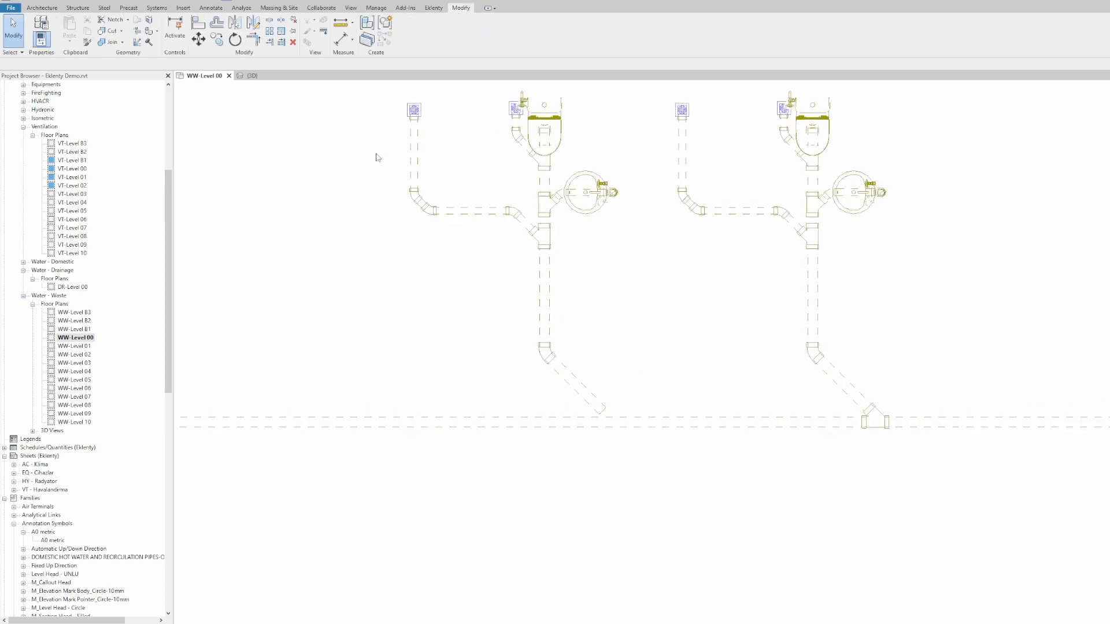
left_click(269, 42)
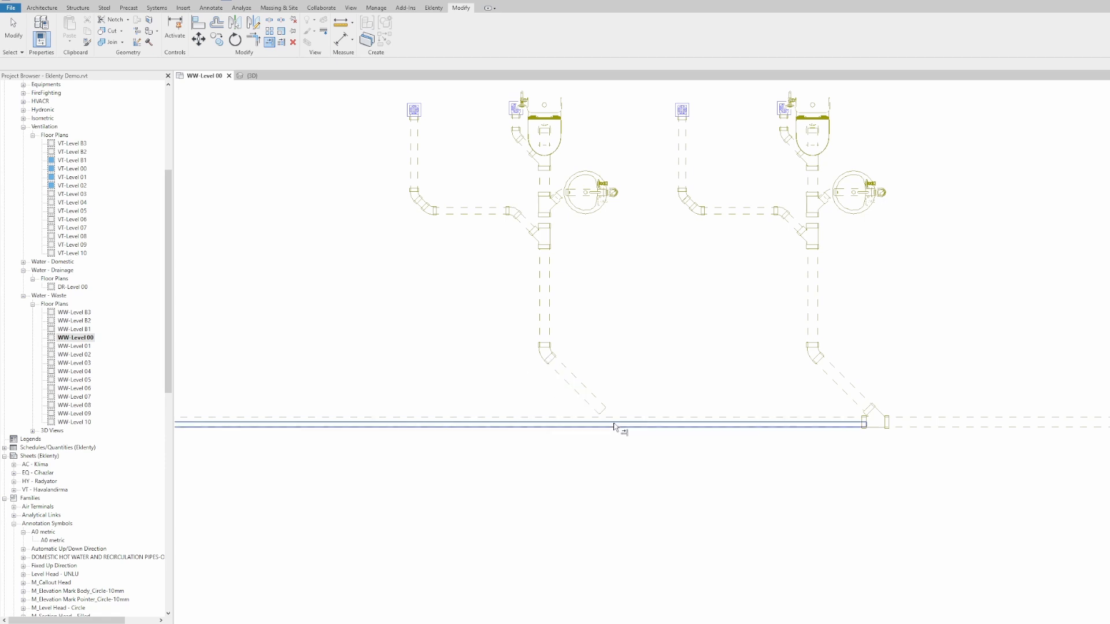
left_click(616, 426)
left_click(601, 398)
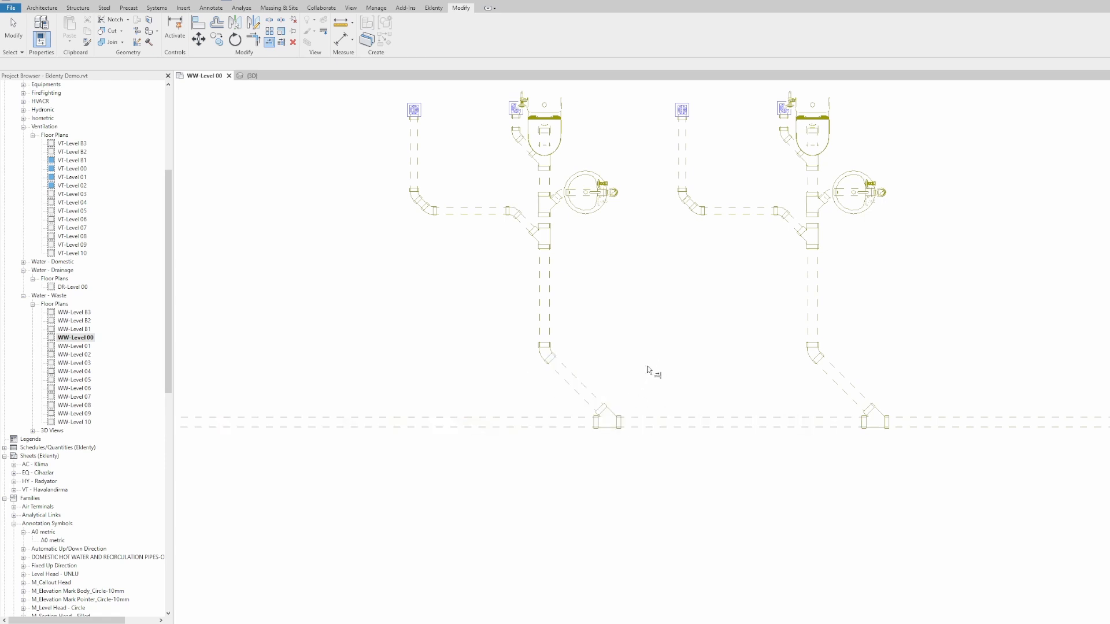
key("Escape")
- Examine the new tee between the copied branch and the main pipe from several angles in the 3D view
left_click_drag(642, 363, 568, 450)
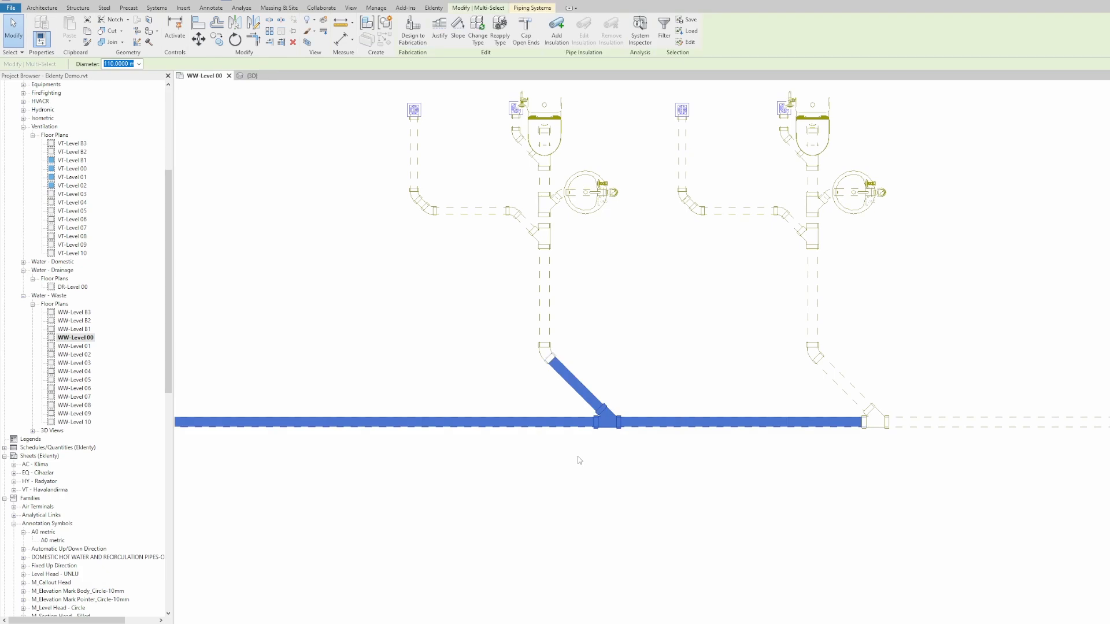
key("ctrl+Tab")
scroll(559, 280, "up", 3)
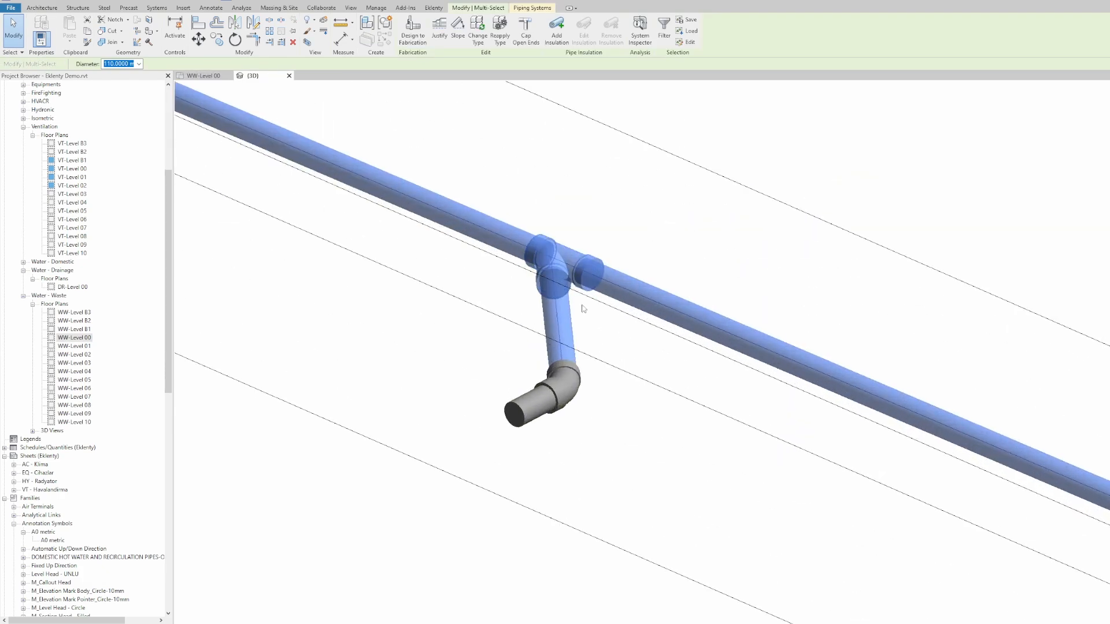
middle_click_drag(582, 307, 420, 394, "shift")
left_click(420, 394)
left_click_drag(345, 241, 497, 397)
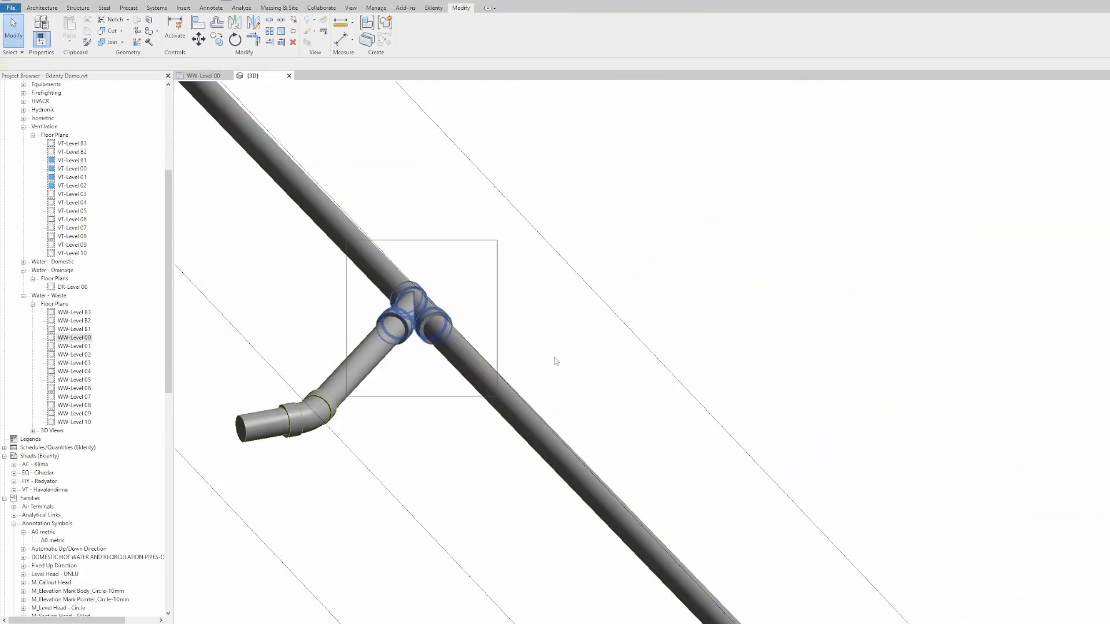
middle_click_drag(518, 444, 310, 581, "shift")
middle_click_drag(394, 420, 625, 414)
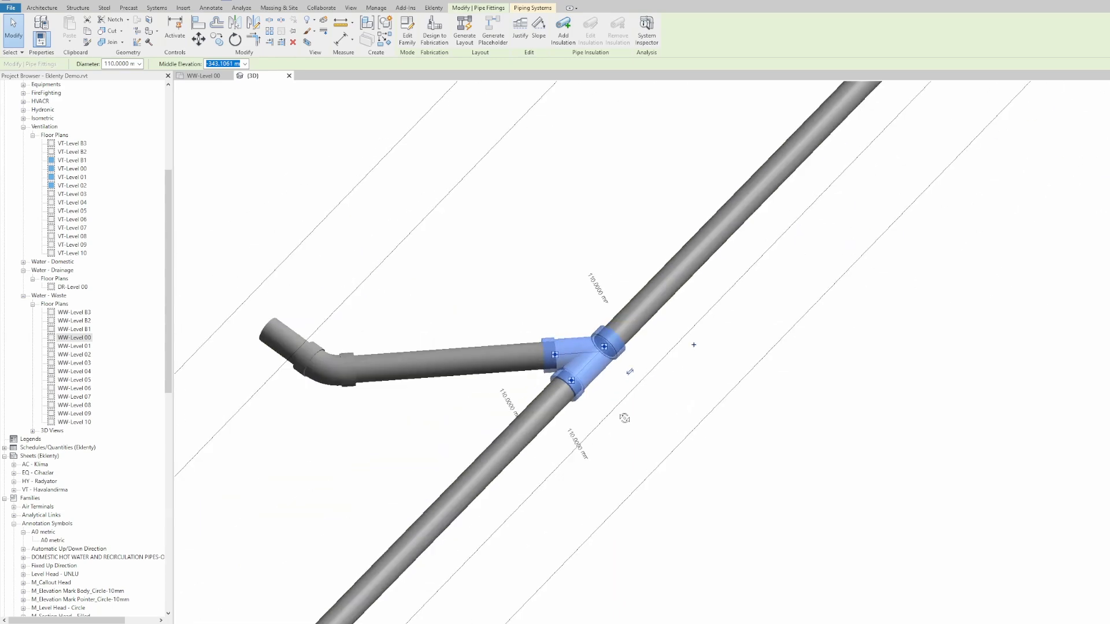
left_click(580, 326)
- Copy the rightmost toilet unit and its branch piping three times to the left in the WW-Level 00 plan
left_click(204, 76)
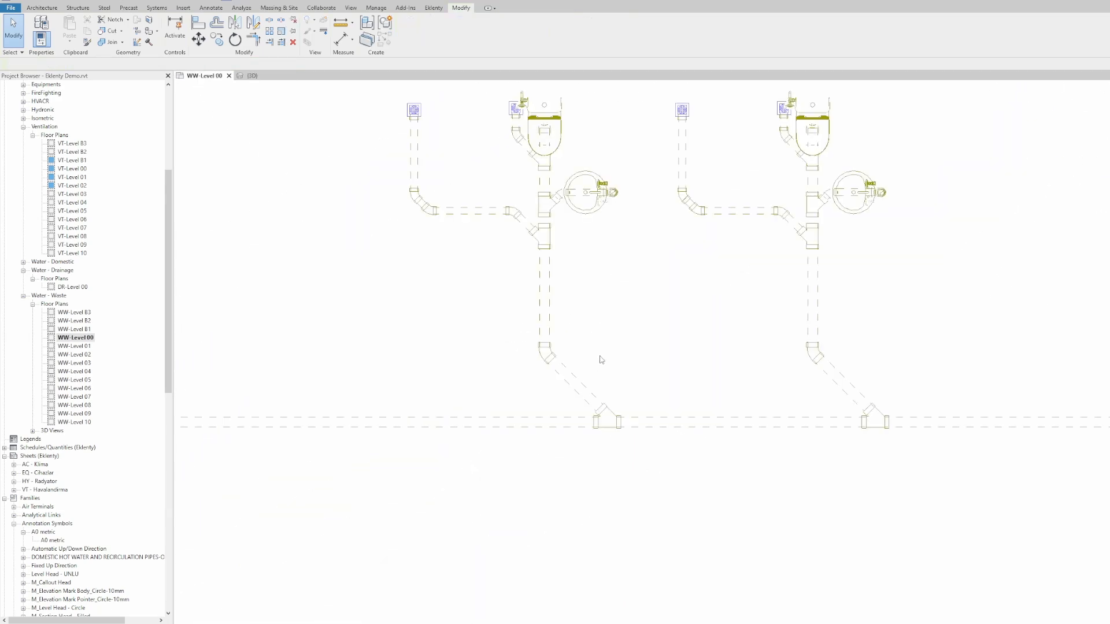
scroll(640, 352, "down", 2)
middle_click_drag(662, 327, 813, 368)
left_click_drag(955, 200, 781, 416)
scroll(783, 324, "down", 1)
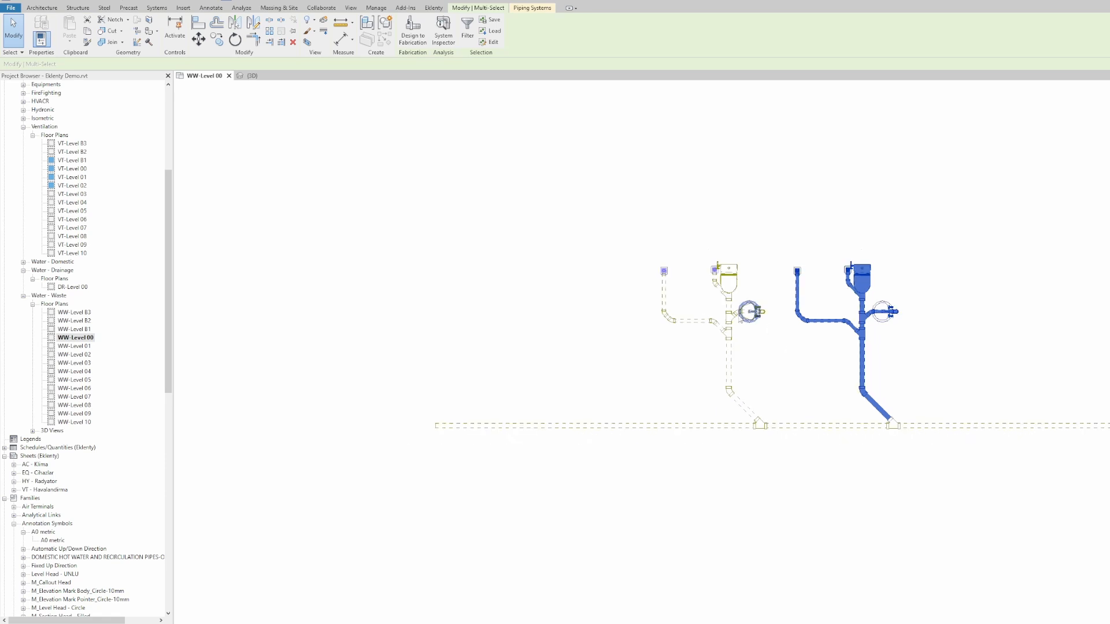
middle_click_drag(751, 312, 885, 352)
key("c")
key("o")
left_click(825, 227)
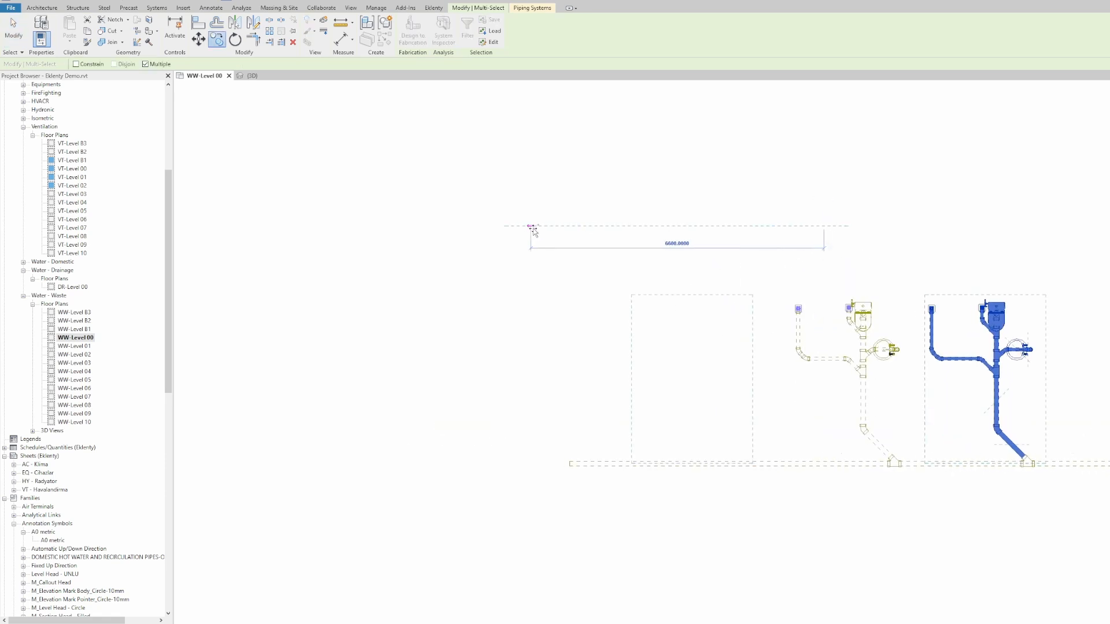
left_click(374, 237)
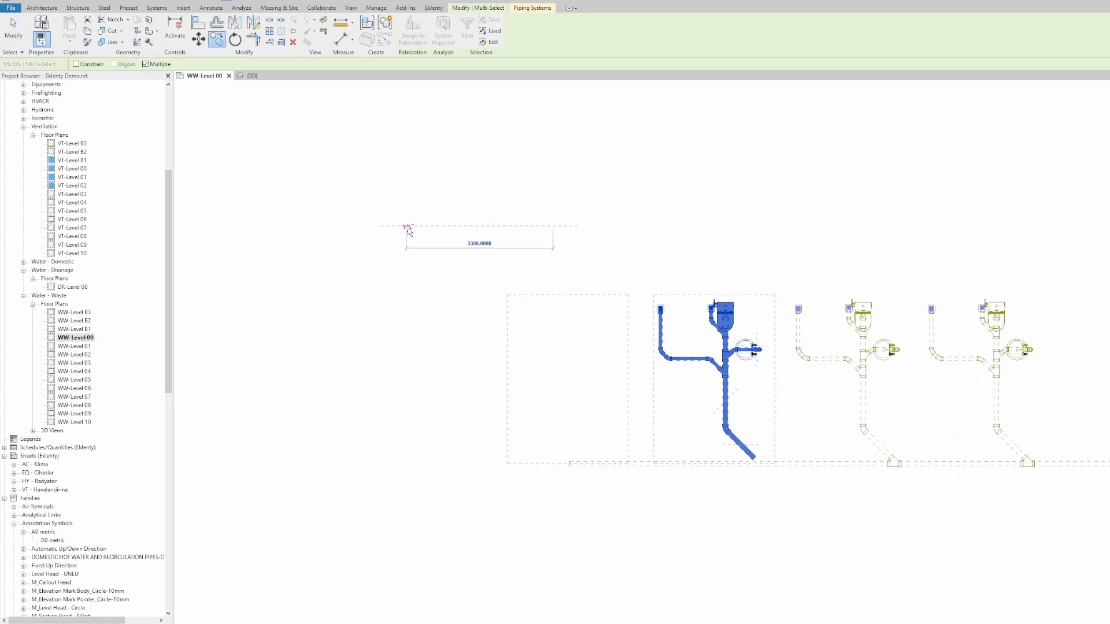
left_click(415, 226)
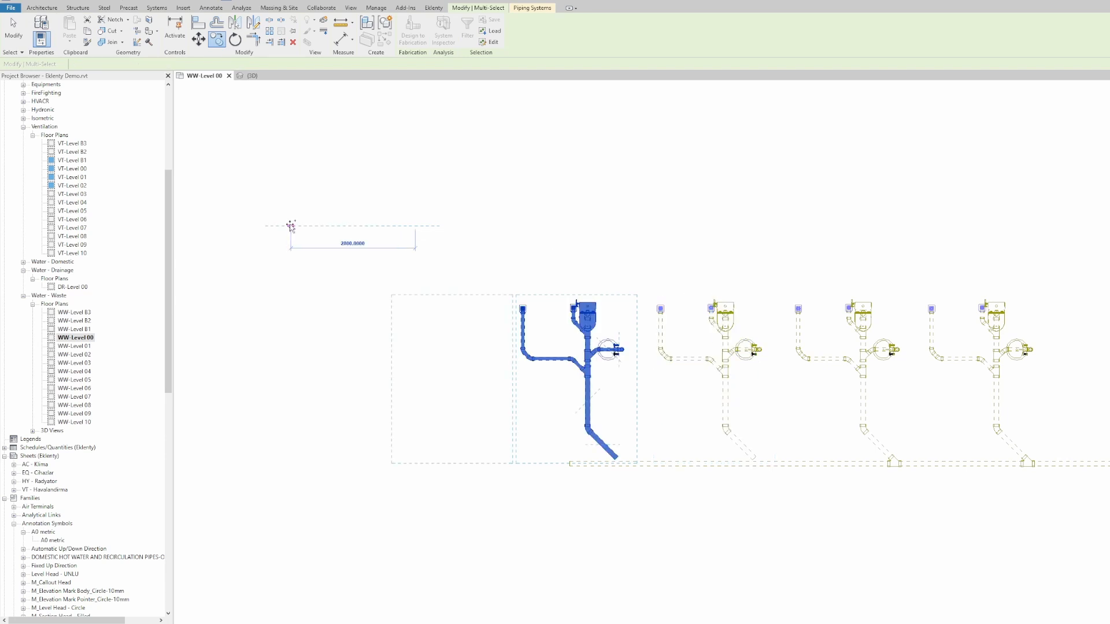
left_click(280, 226)
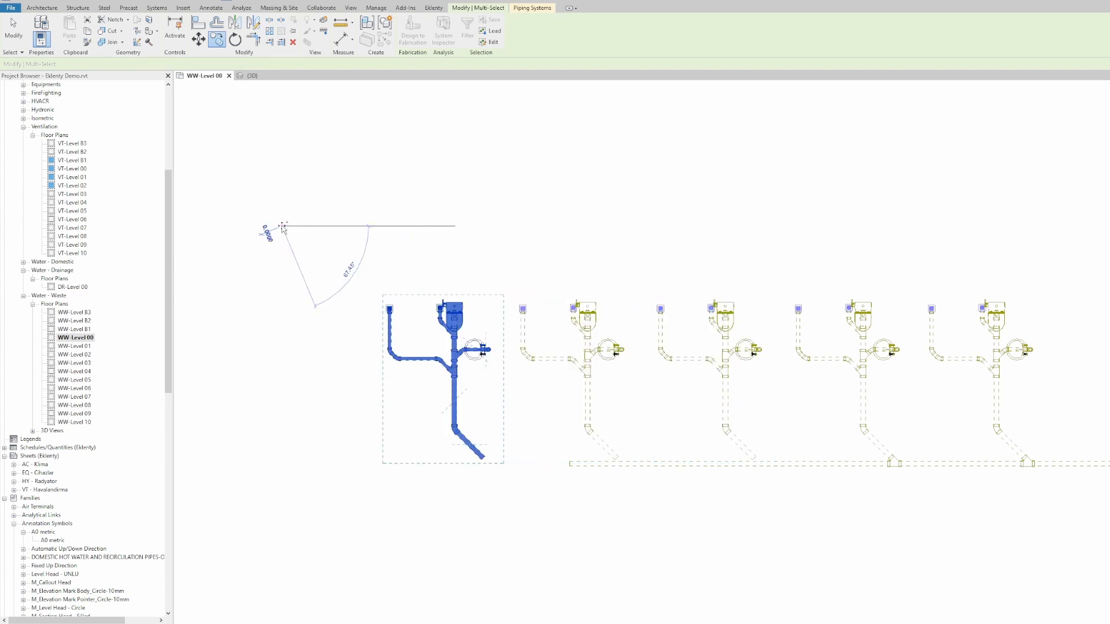
- Select the lower pipes of the three new branches and the adjoining main waste pipe, and show them in the 3D view
key("Escape")
key("Escape")
middle_click_drag(703, 395, 649, 387)
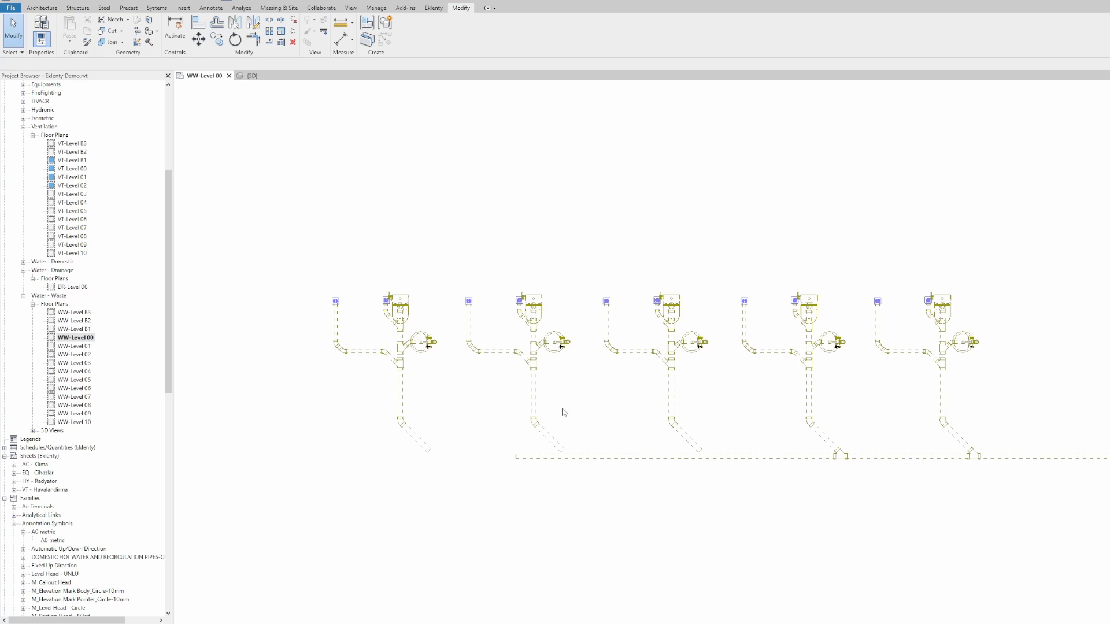
scroll(590, 403, "up", 1)
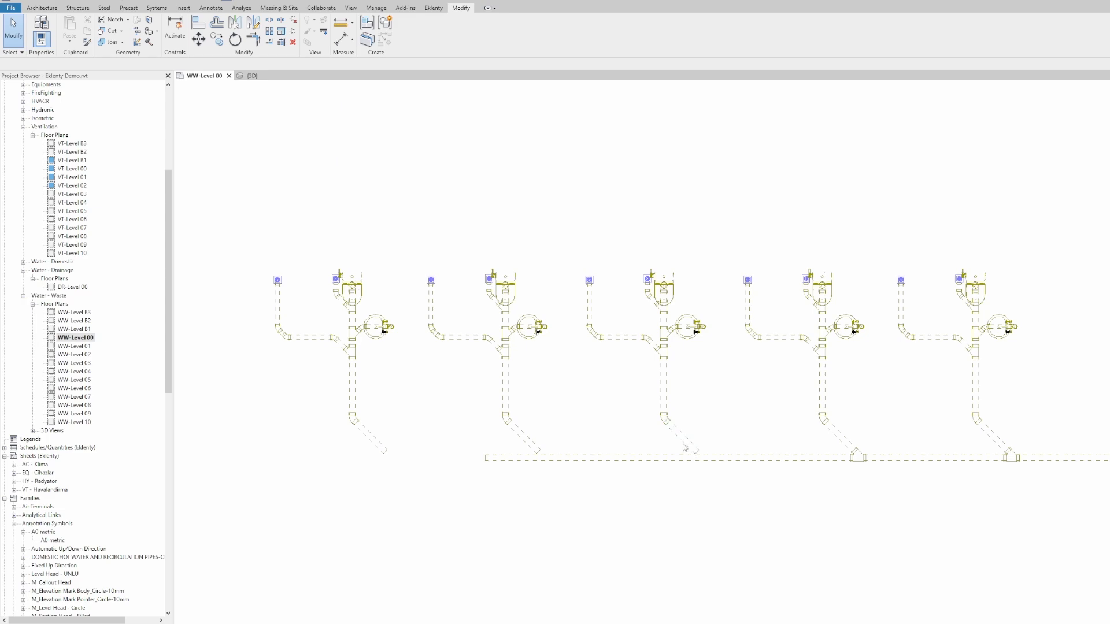
left_click_drag(727, 418, 287, 515)
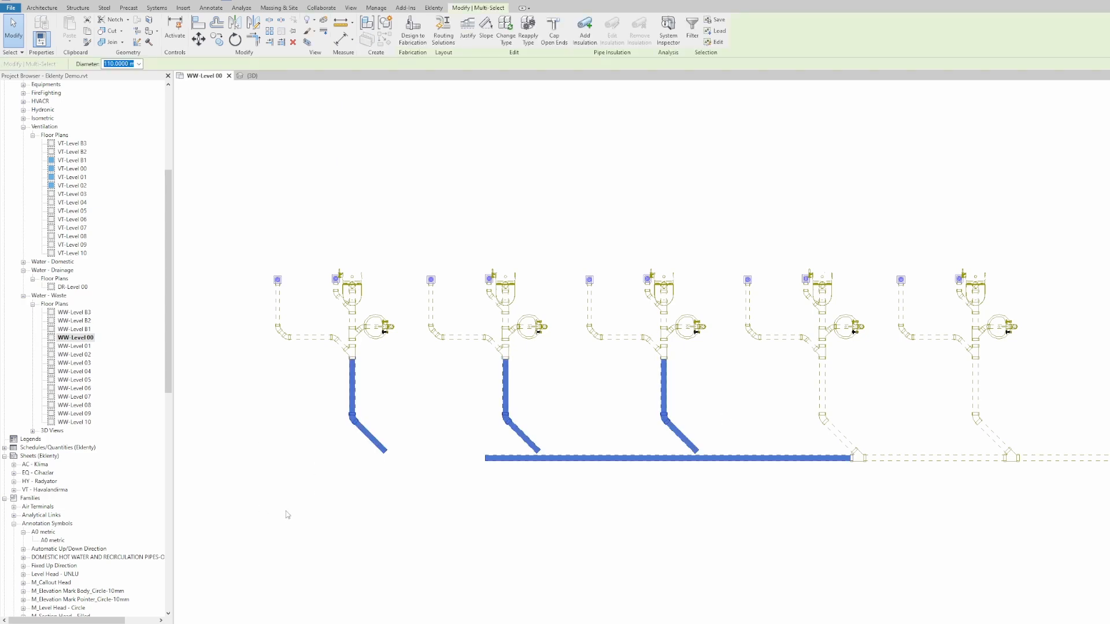
key("ctrl+Tab")
- Examine how the copied branches' diagonal pipes sit relative to the main waste pipe from several angles in 3D
scroll(667, 429, "down", 1)
middle_click_drag(577, 477, 921, 314, "shift")
scroll(649, 410, "up", 4)
middle_click_drag(669, 362, 504, 373, "shift")
scroll(504, 374, "down", 2)
middle_click_drag(639, 374, 692, 447, "shift")
left_click(692, 447)
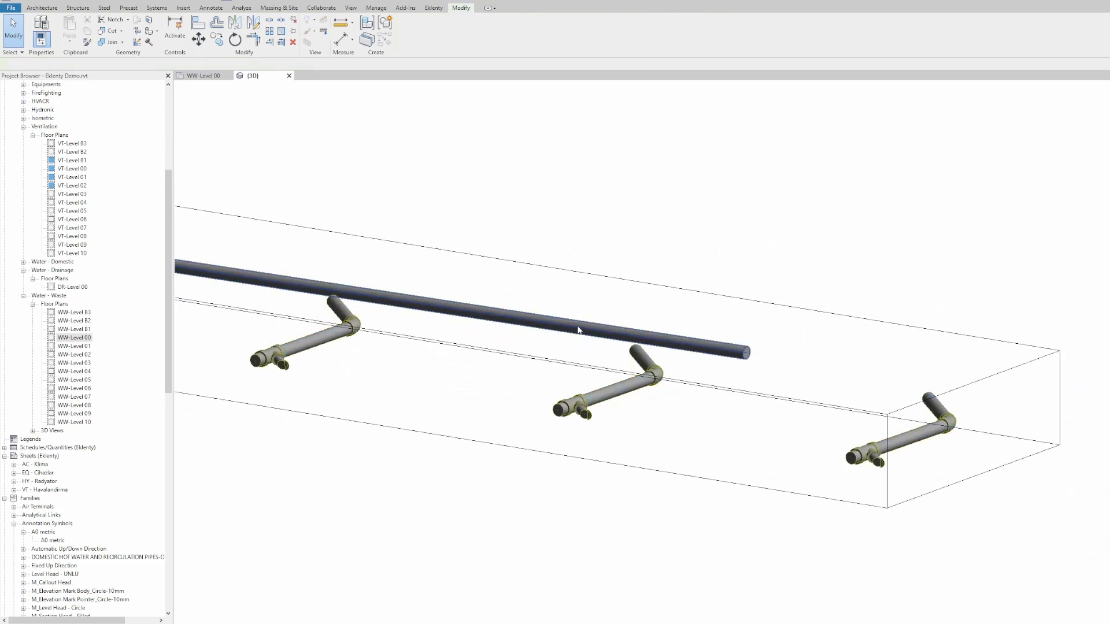
middle_click_drag(772, 388, 569, 356)
middle_click_drag(743, 410, 435, 427, "shift")
left_click(435, 427)
middle_click_drag(495, 471, 614, 483, "shift")
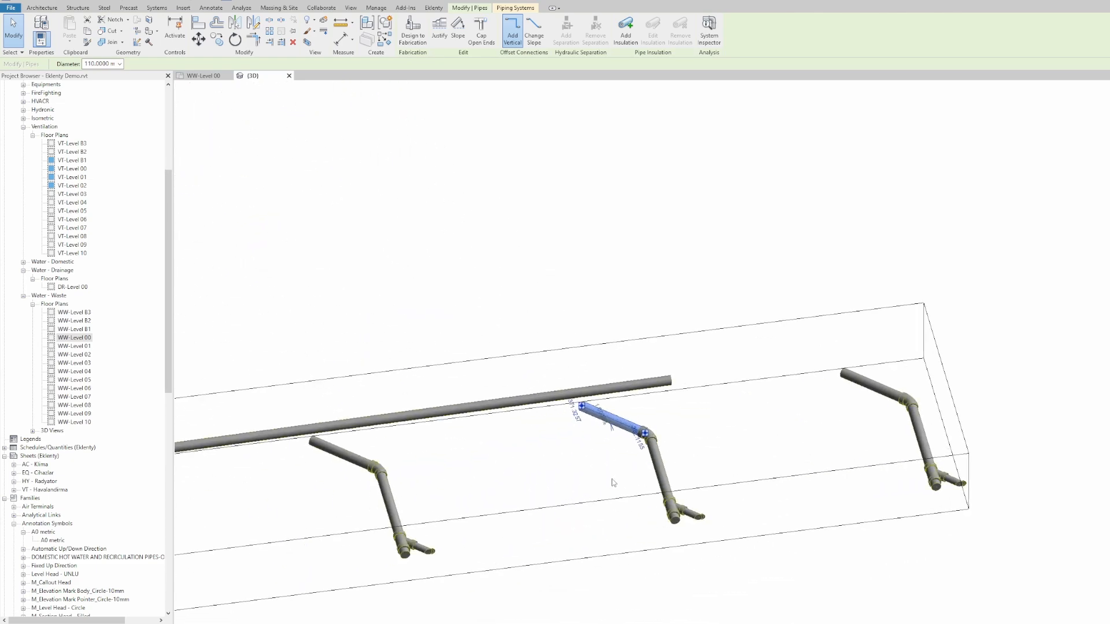
middle_click_drag(555, 456, 317, 428)
middle_click_drag(820, 455, 462, 504)
- Temporarily hide the section box in the 3D view
left_click(584, 481)
left_click(464, 507)
key("h")
key("h")
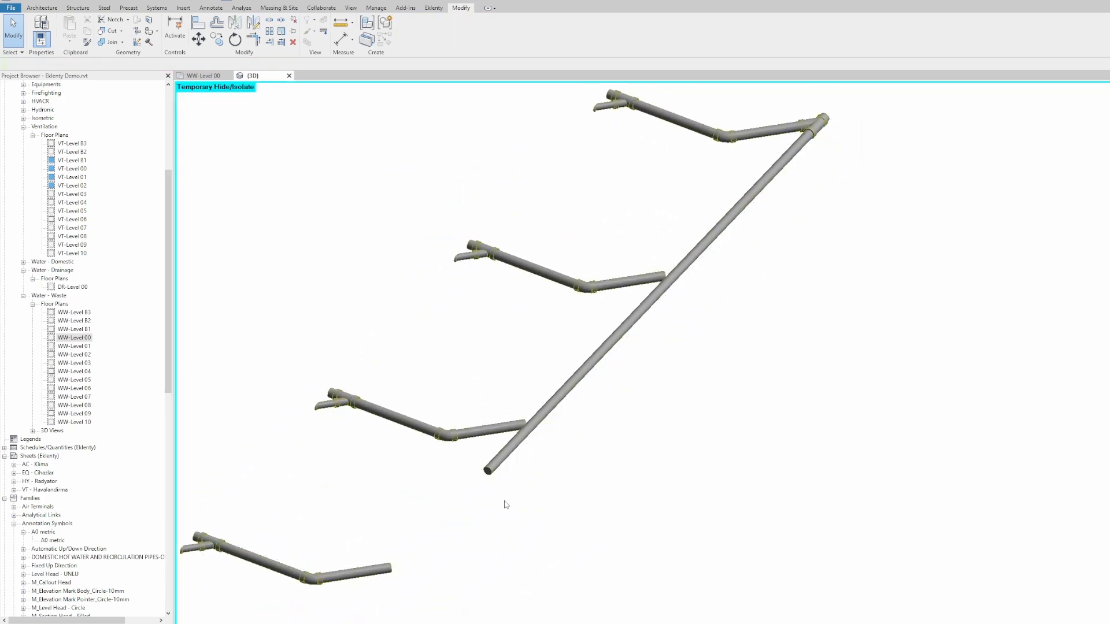
middle_click_drag(519, 483, 663, 405)
left_click(629, 401)
left_click(694, 368)
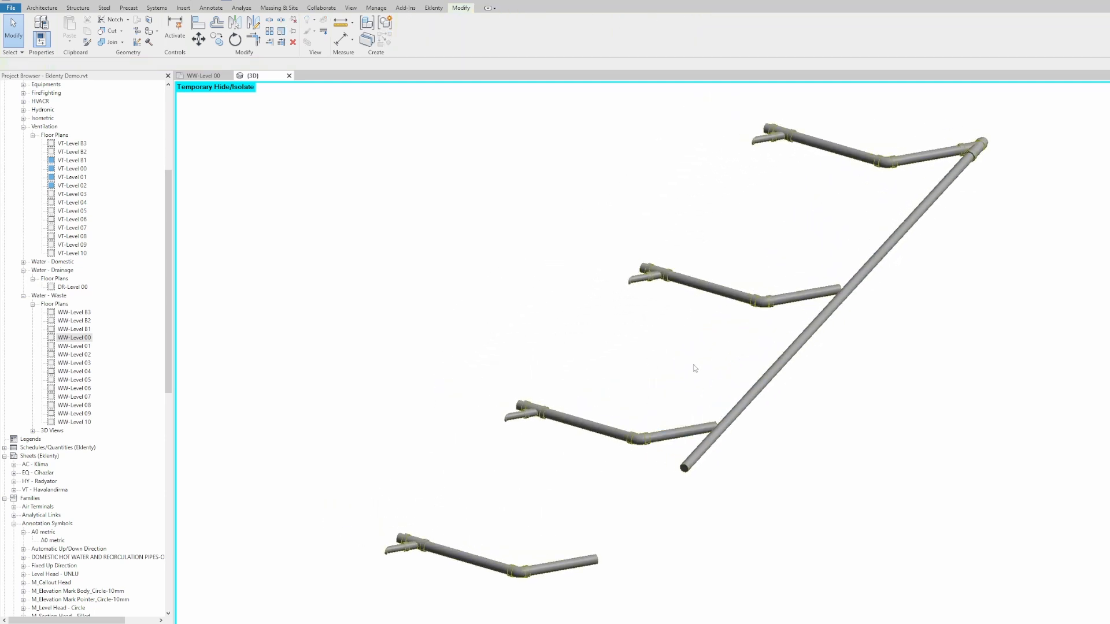
- Run Intersect Multiple with the main waste pipe as target and the three copied branches' diagonal pipes as the elements to align
left_click(433, 8)
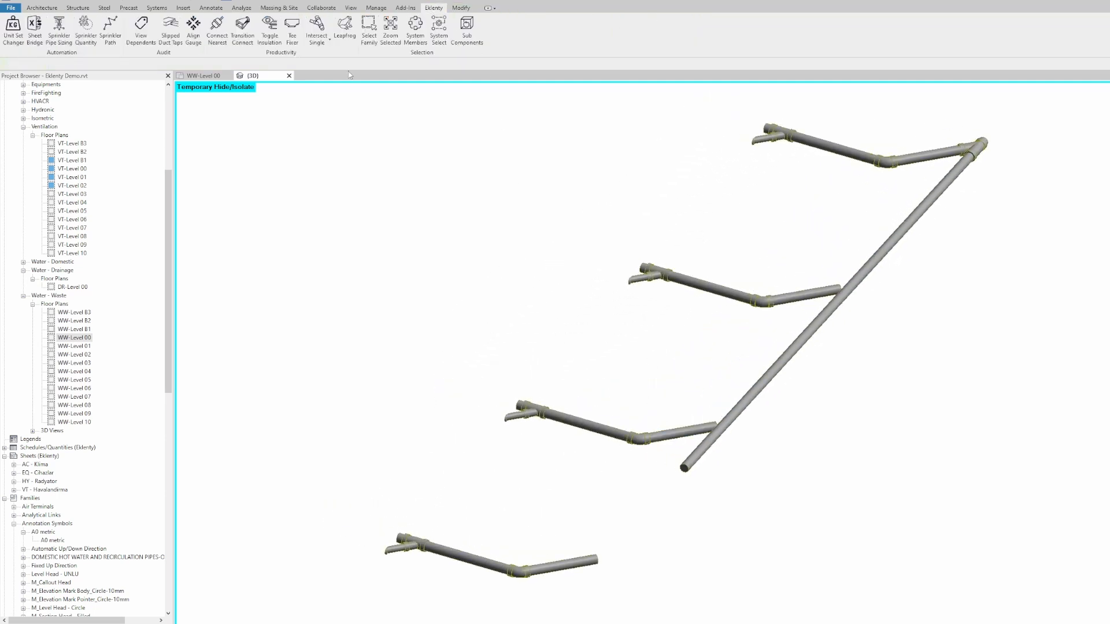
left_click(317, 40)
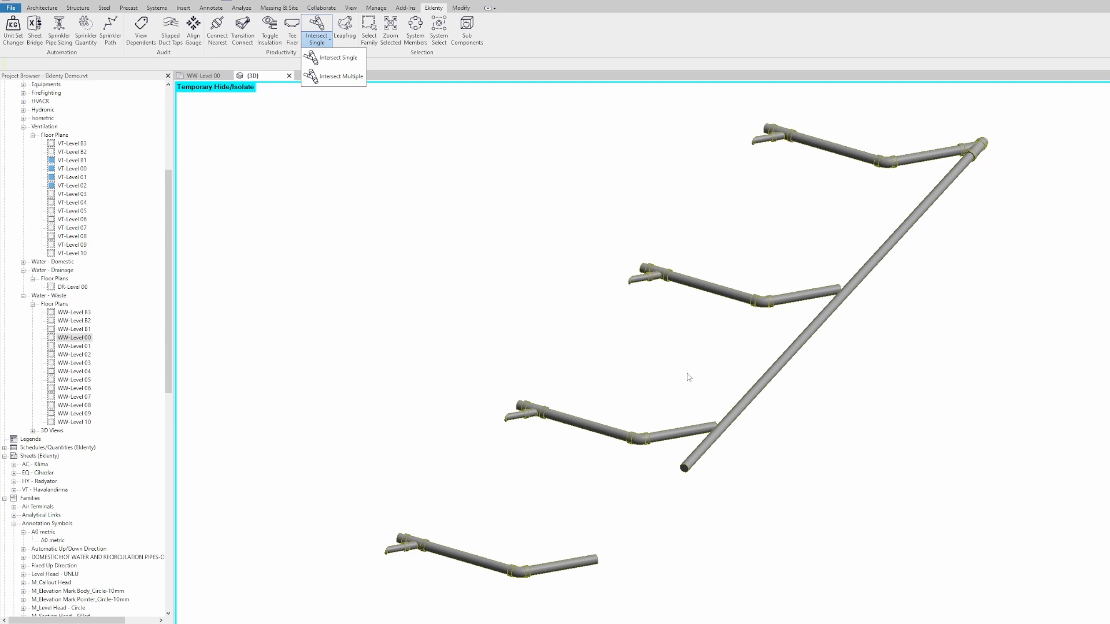
left_click(333, 78)
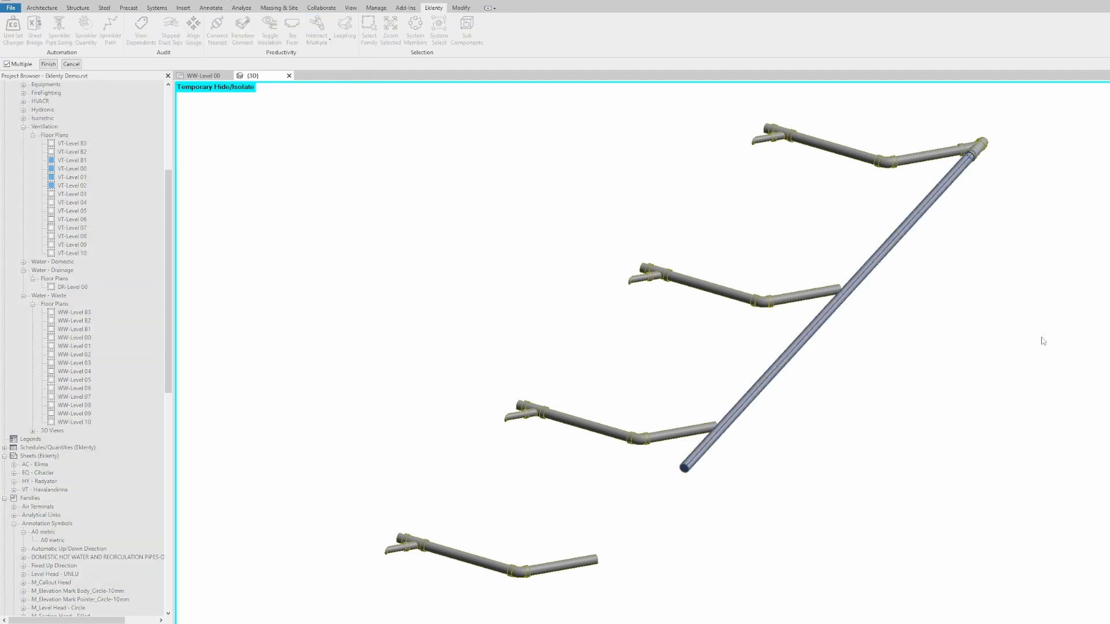
left_click(800, 293)
left_click(679, 433)
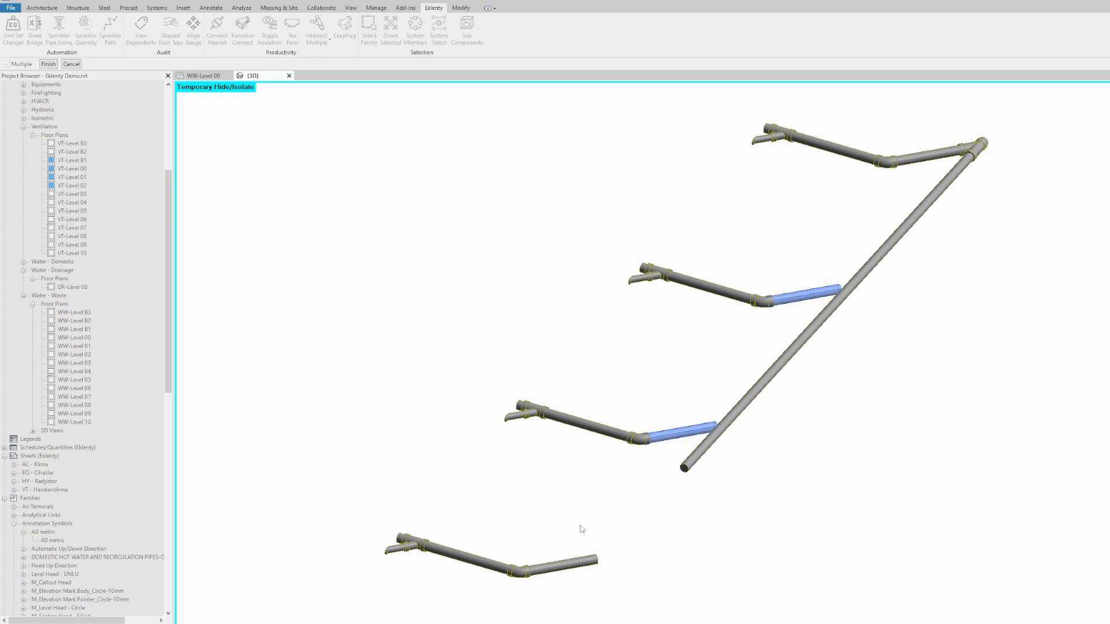
left_click(575, 562)
middle_click_drag(718, 546, 867, 455, "shift")
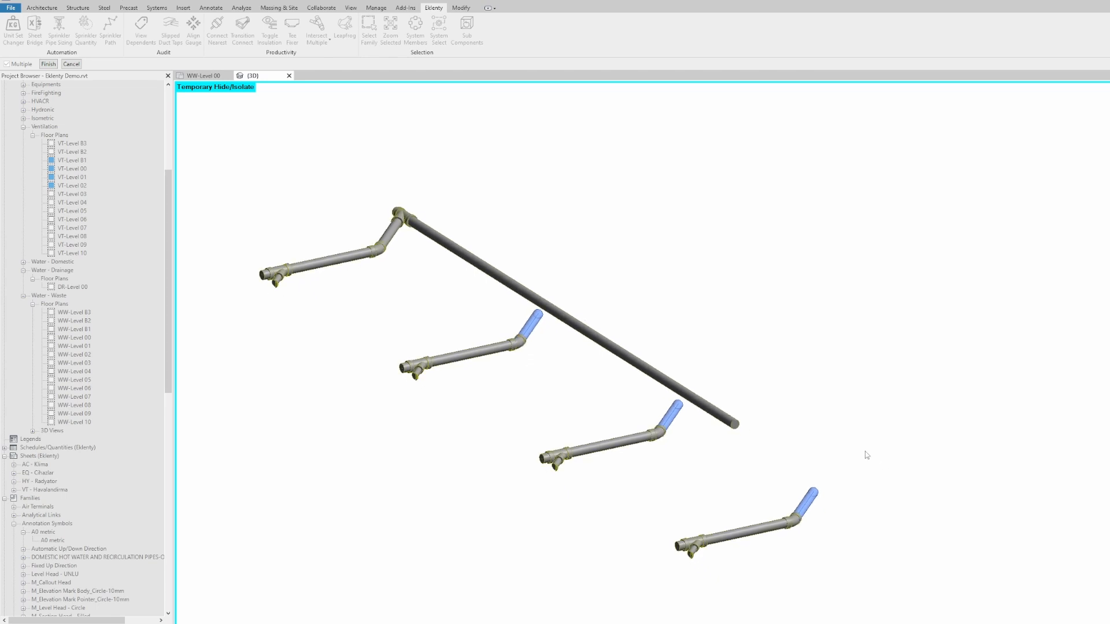
middle_click_drag(727, 448, 688, 466, "shift")
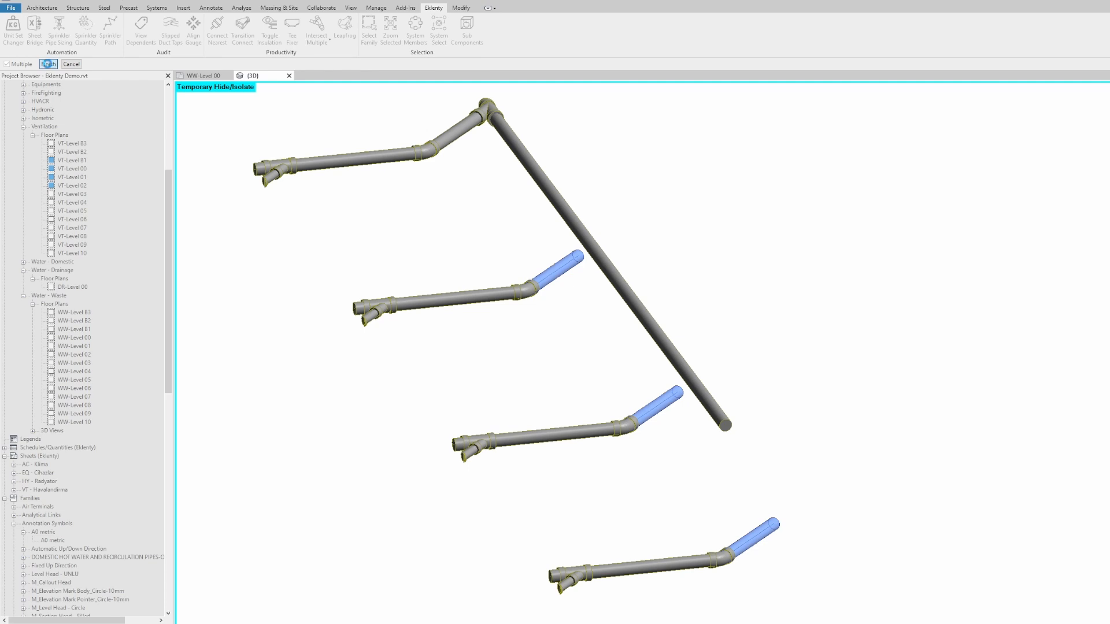
left_click(48, 64)
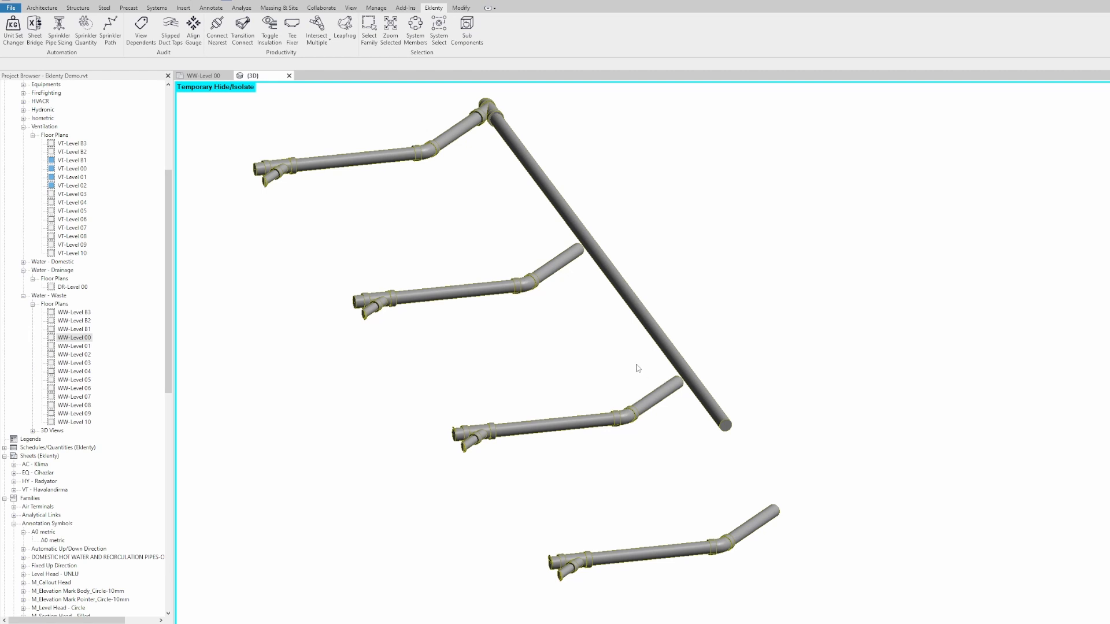
key("Escape")
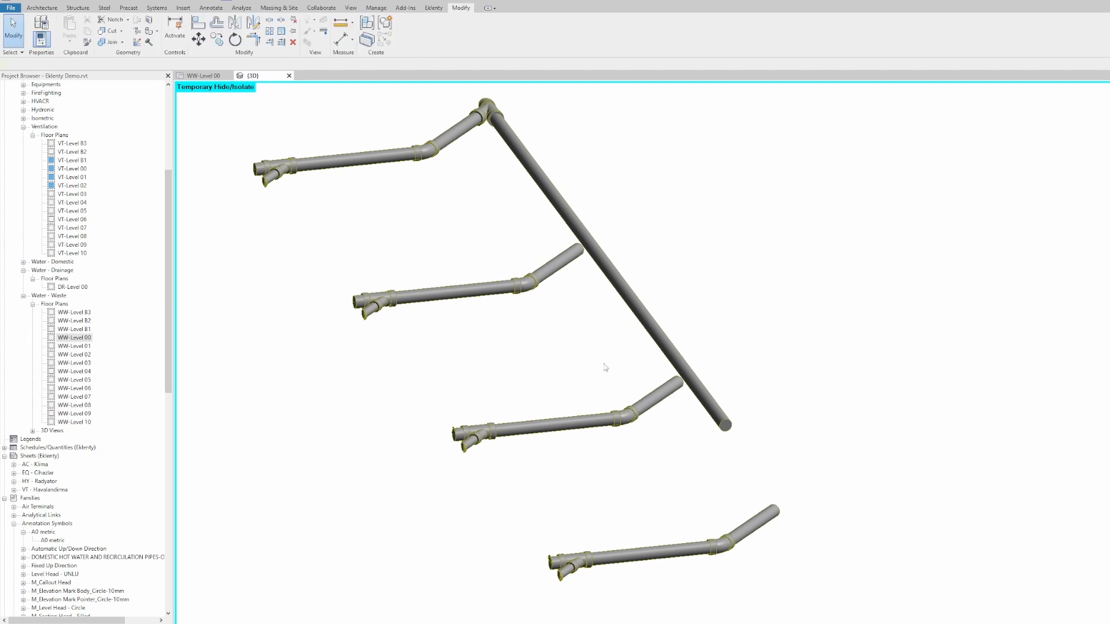
- Check the slope and end elevations of the nearest copied branch's diagonal pipe and view its alignment with the main pipe
left_click(557, 267)
middle_click_drag(807, 313, 599, 327, "shift")
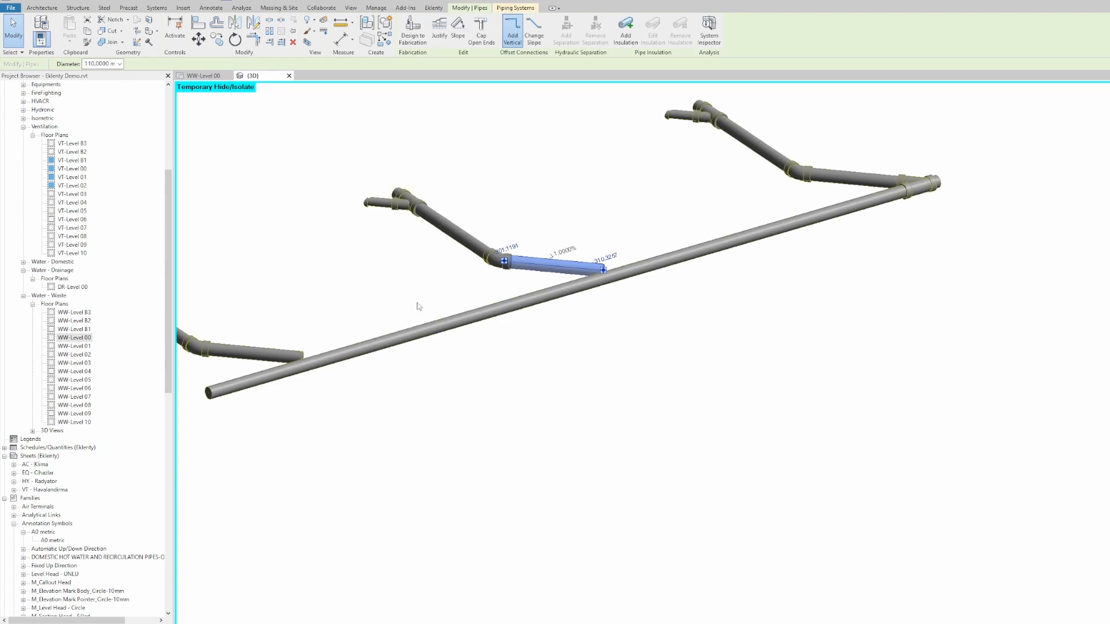
middle_click_drag(353, 266, 681, 371)
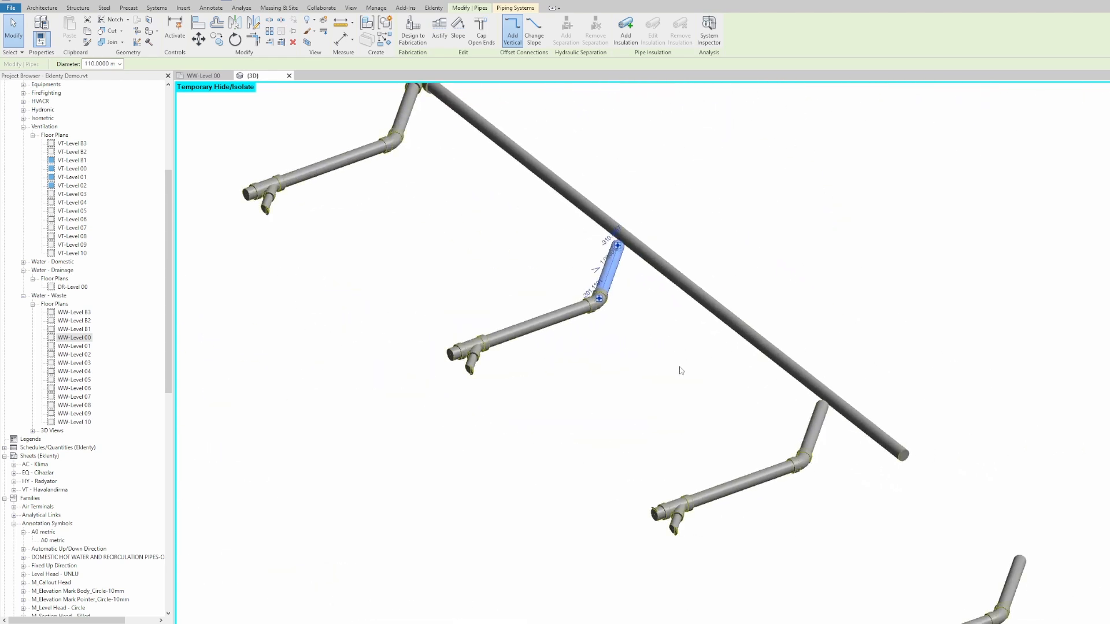
scroll(694, 370, "down", 4)
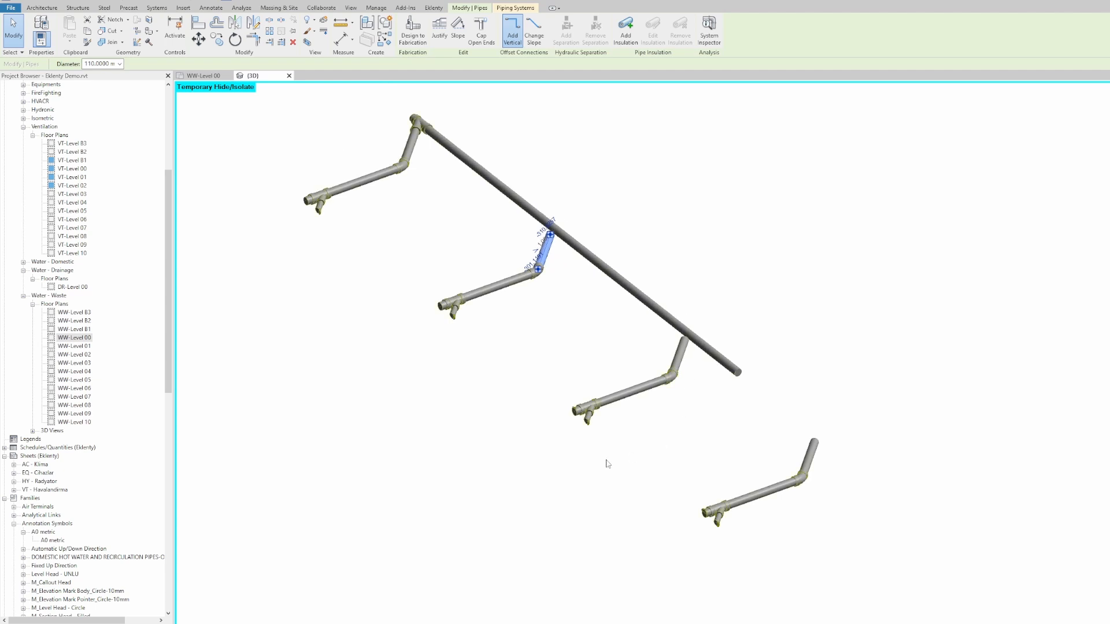
left_click(616, 309)
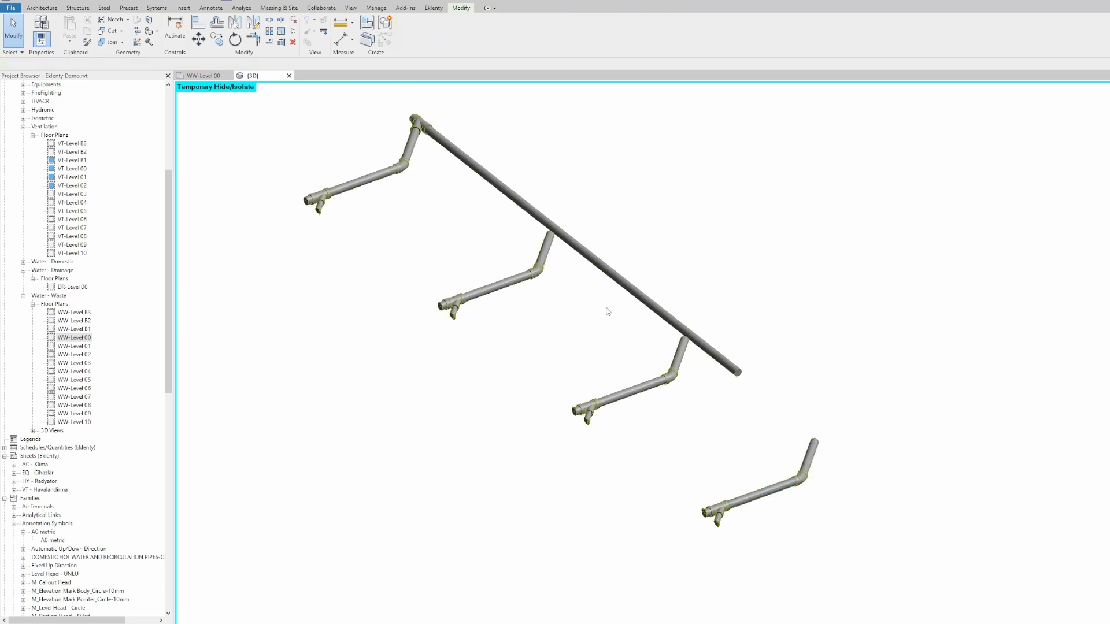
- Extend the first two copied branches' diagonal pipes to the main waste pipe with Trim/Extend Multiple Elements
middle_click_drag(715, 307, 570, 345, "shift")
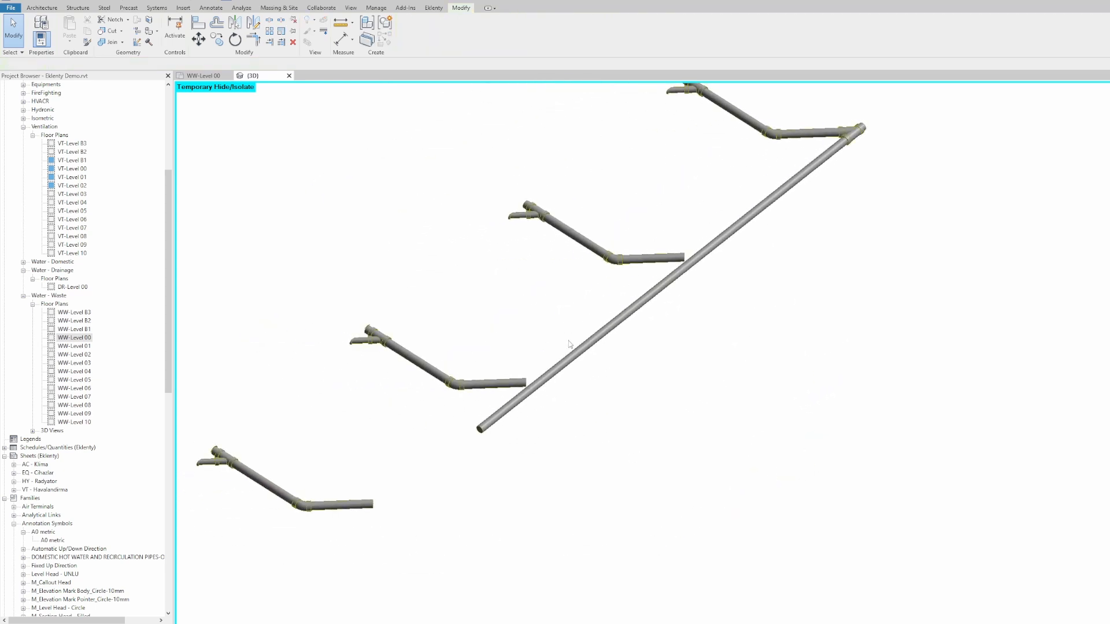
left_click(639, 305)
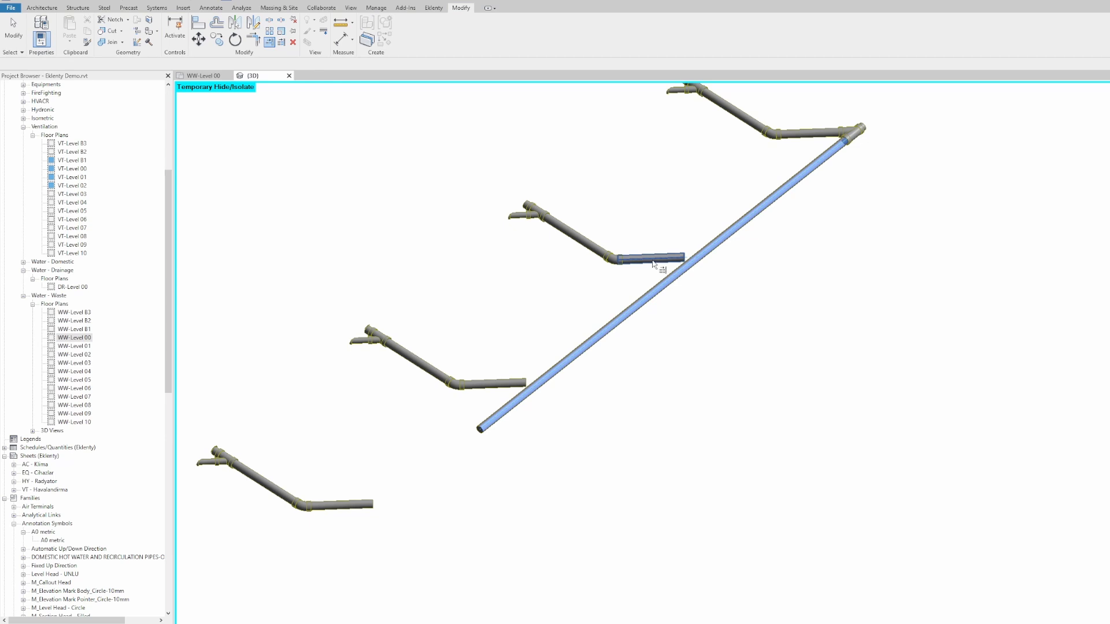
left_click(656, 264)
left_click(503, 383)
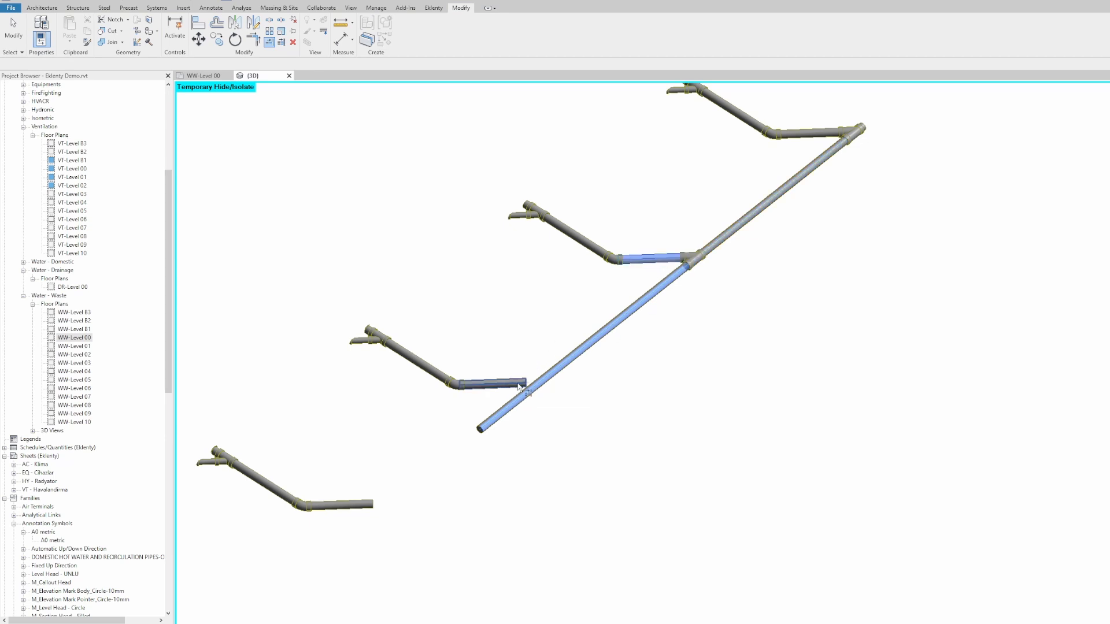
- Join the open end of the main waste pipe to the last branch's diagonal pipe with Trim/Extend to Corner
middle_click_drag(574, 421, 666, 384)
key("t")
key("r")
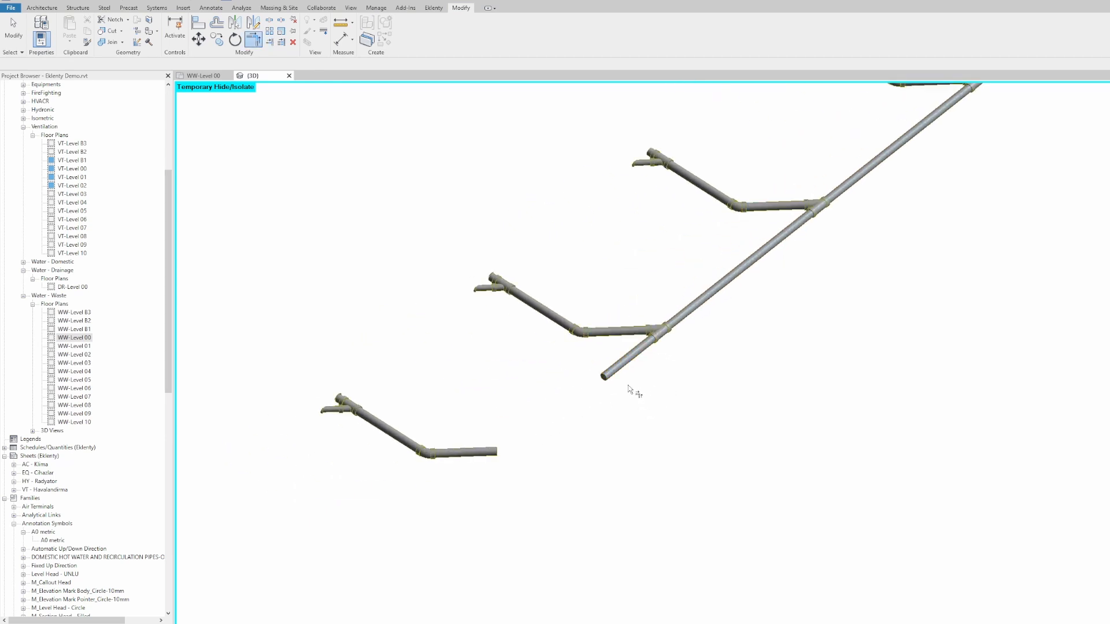
left_click(629, 359)
left_click(476, 456)
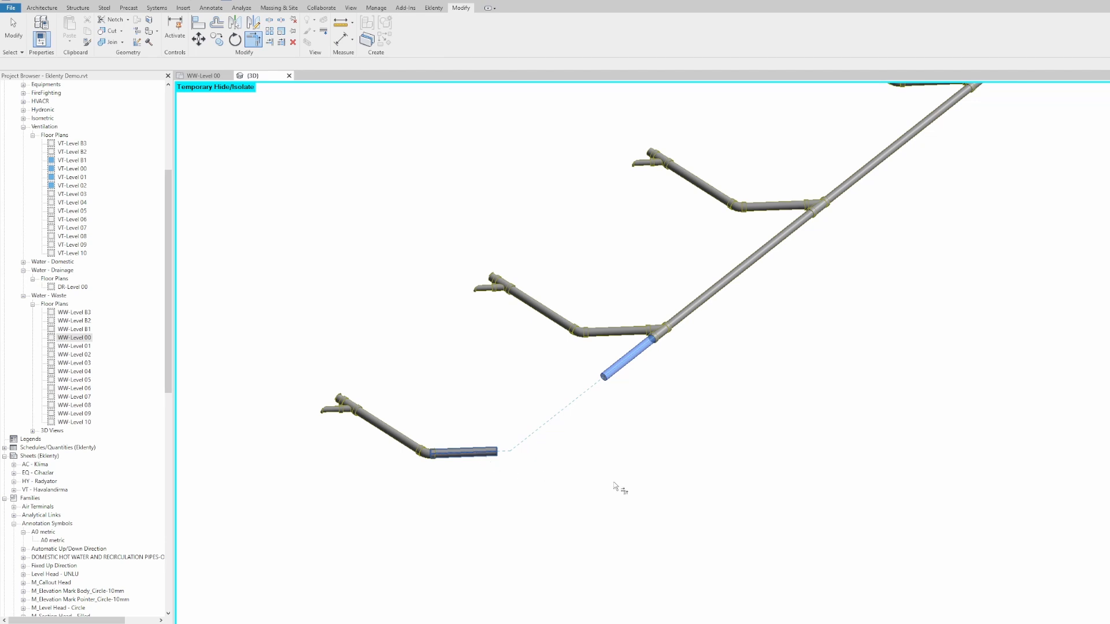
middle_click_drag(675, 438, 664, 473)
key("Escape")
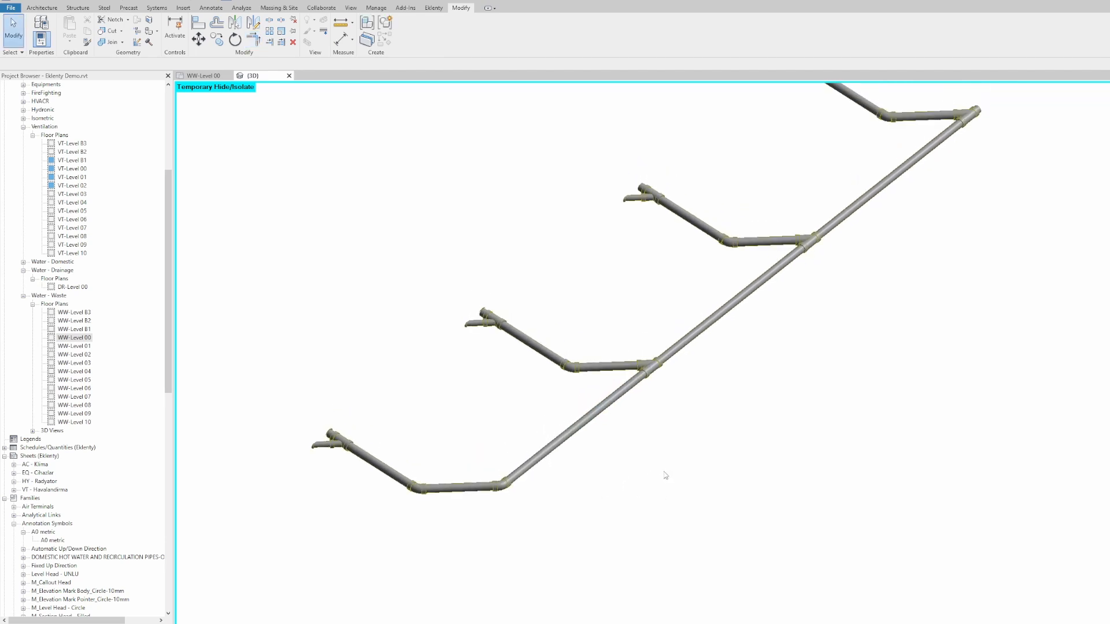
- Examine the round duct run with the angled end piece from the CO-Level 00 plan in the 3D view
left_click(206, 77)
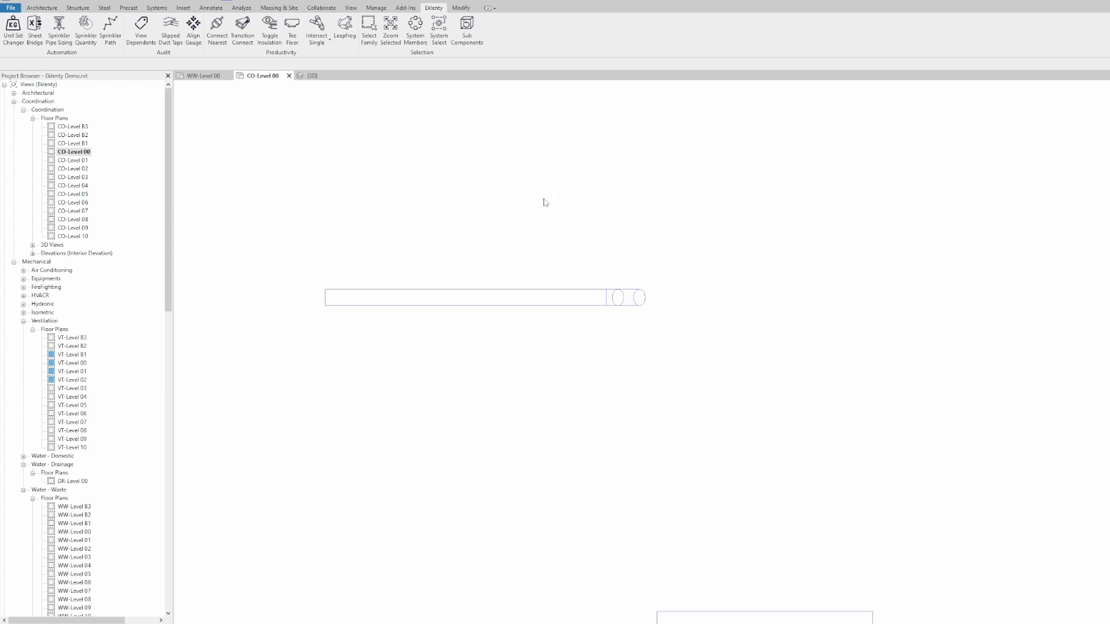
left_click_drag(609, 299, 537, 350)
key("ctrl+Tab")
scroll(738, 224, "down", 4)
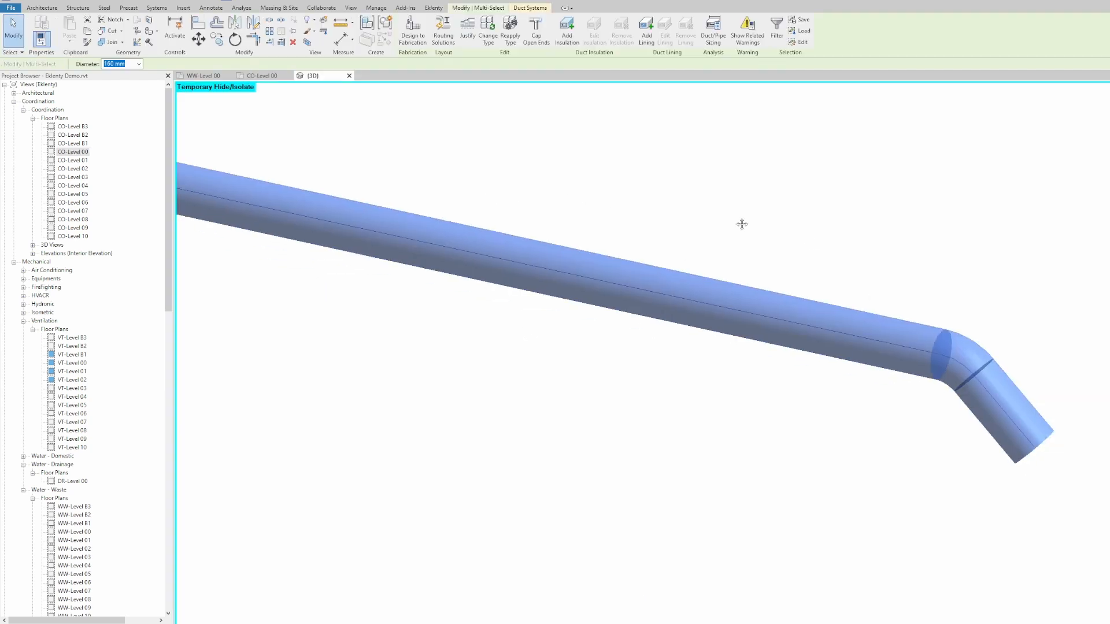
left_click(697, 220)
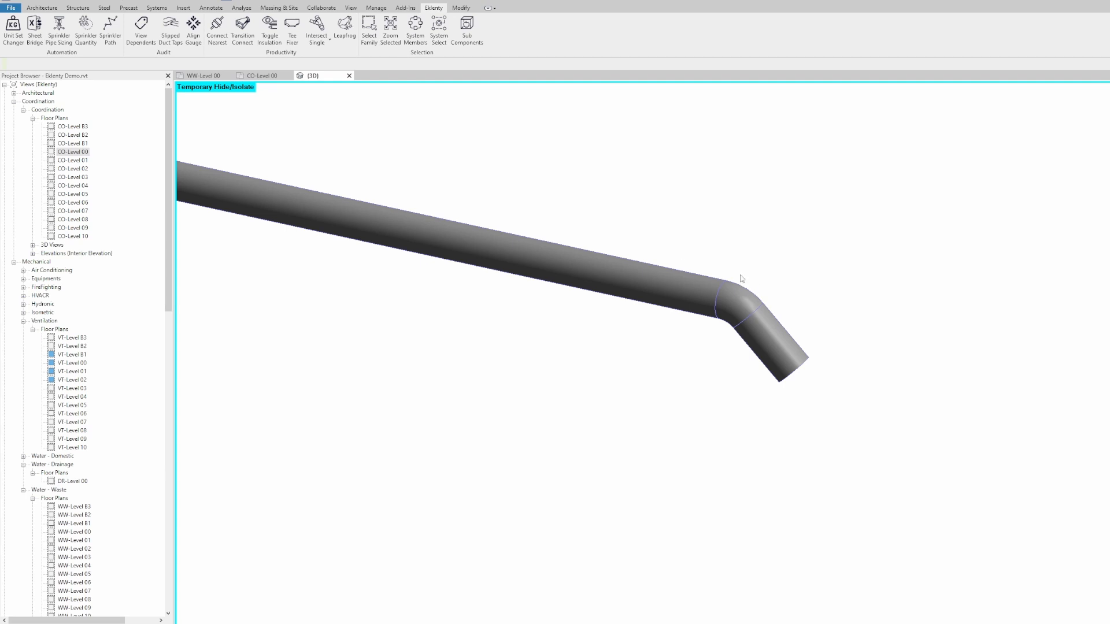
middle_click_drag(607, 237, 627, 300)
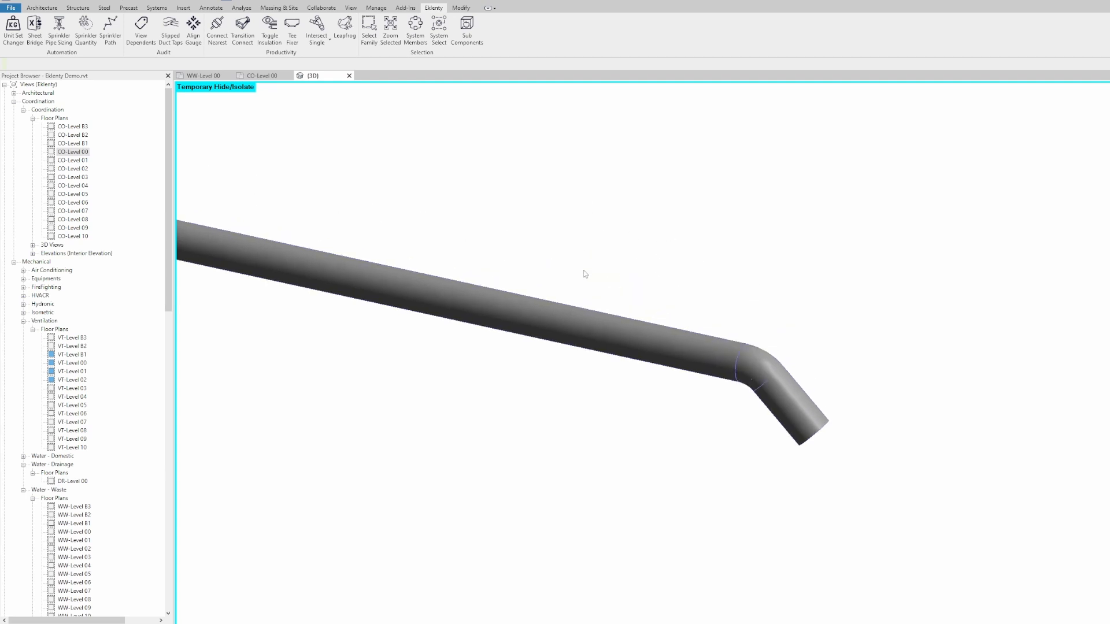
scroll(525, 246, "down", 1)
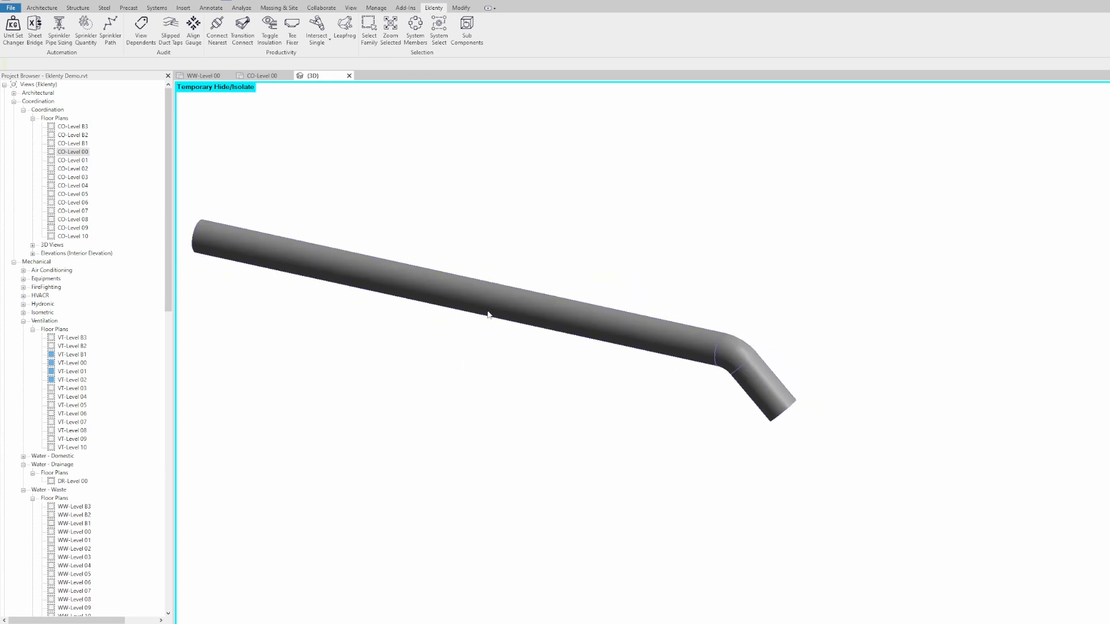
middle_click_drag(488, 315, 505, 310)
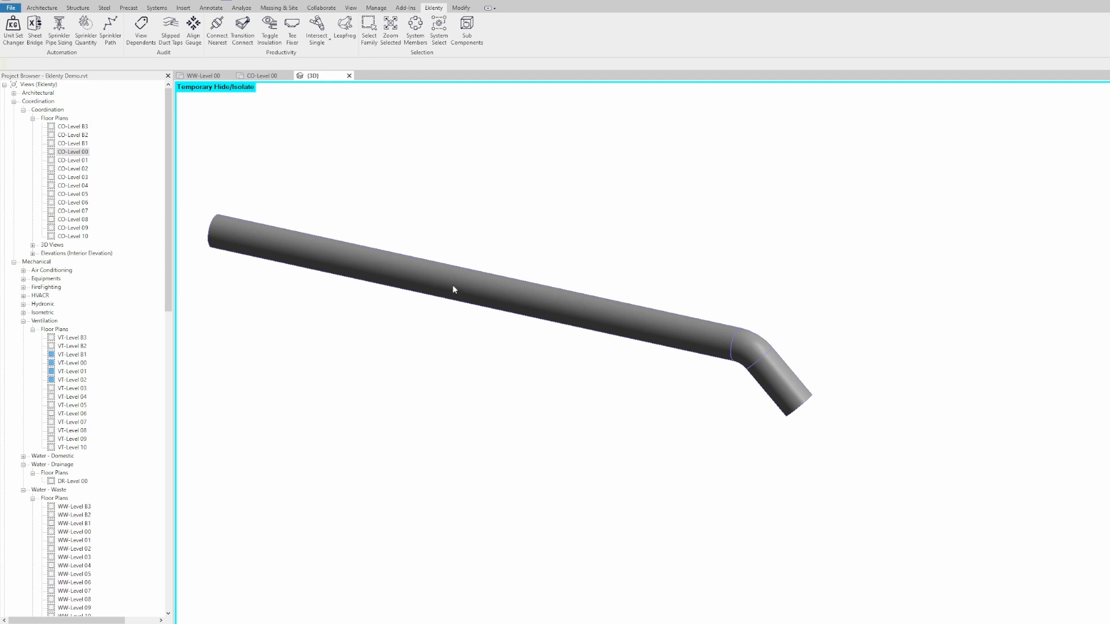
scroll(823, 395, "up", 2)
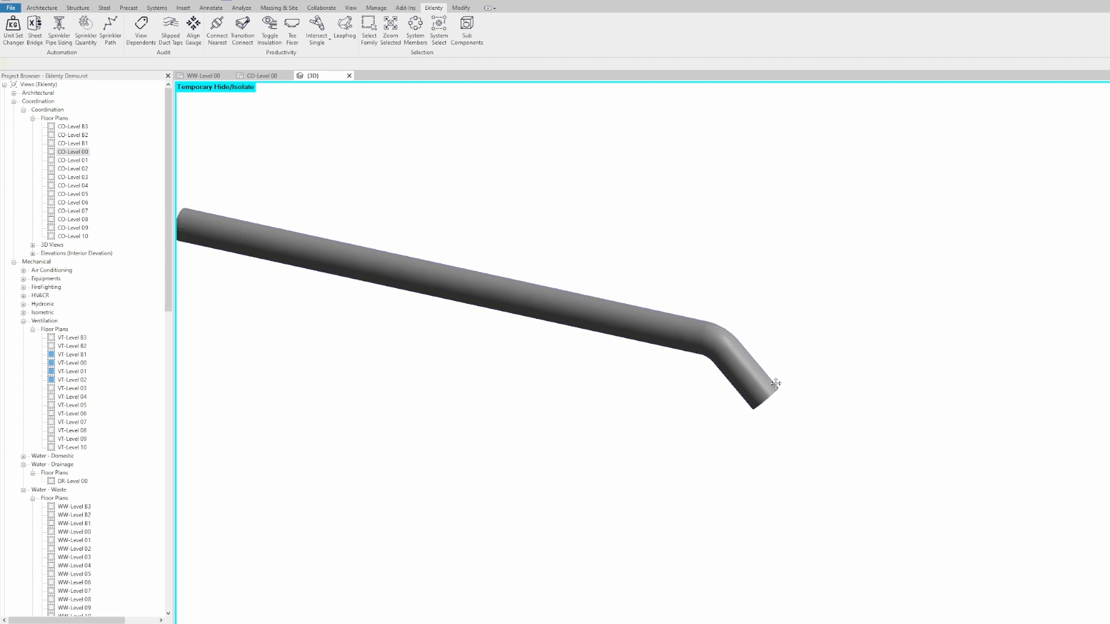
- Check the slope and end elevations of the short inclined duct in the CO-Level 00 plan
left_click(262, 75)
left_click(634, 305)
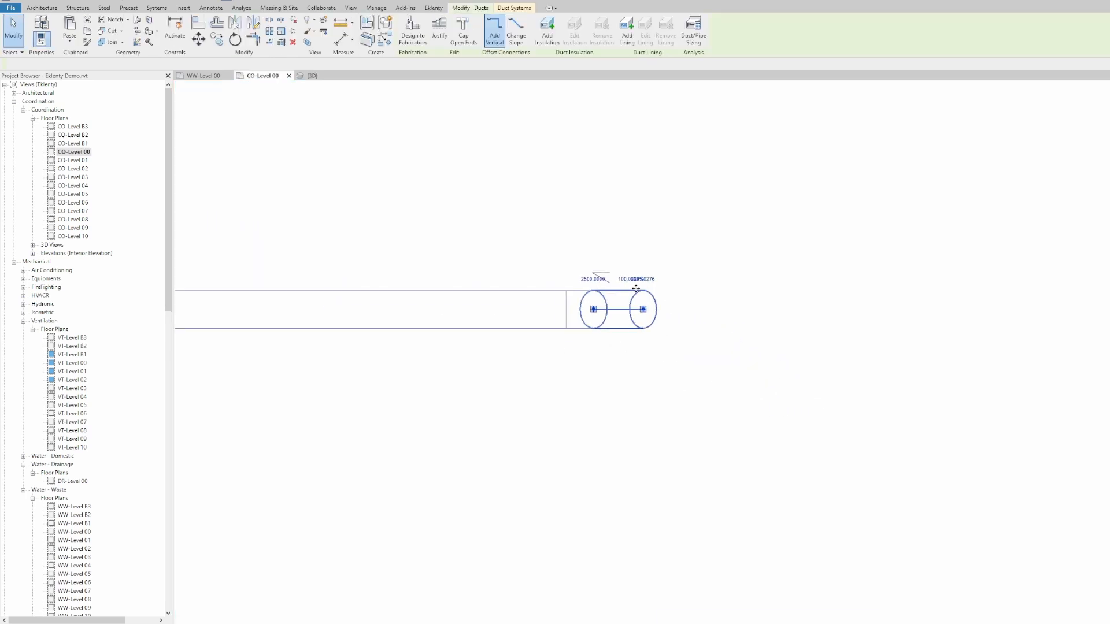
scroll(628, 293, "up", 3)
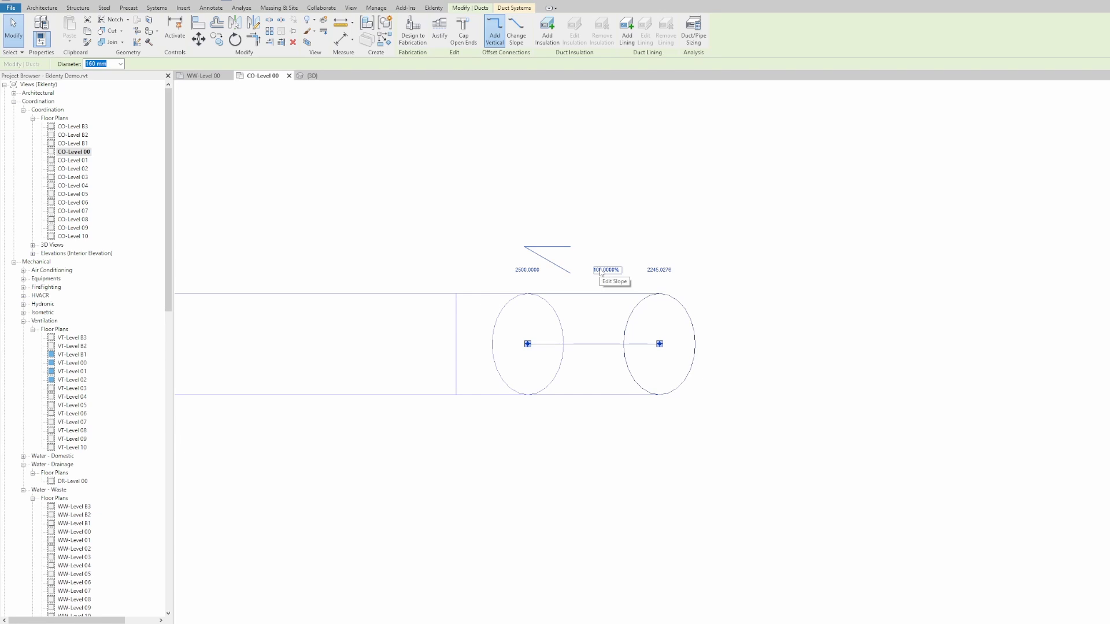
key("Escape")
scroll(672, 272, "down", 3)
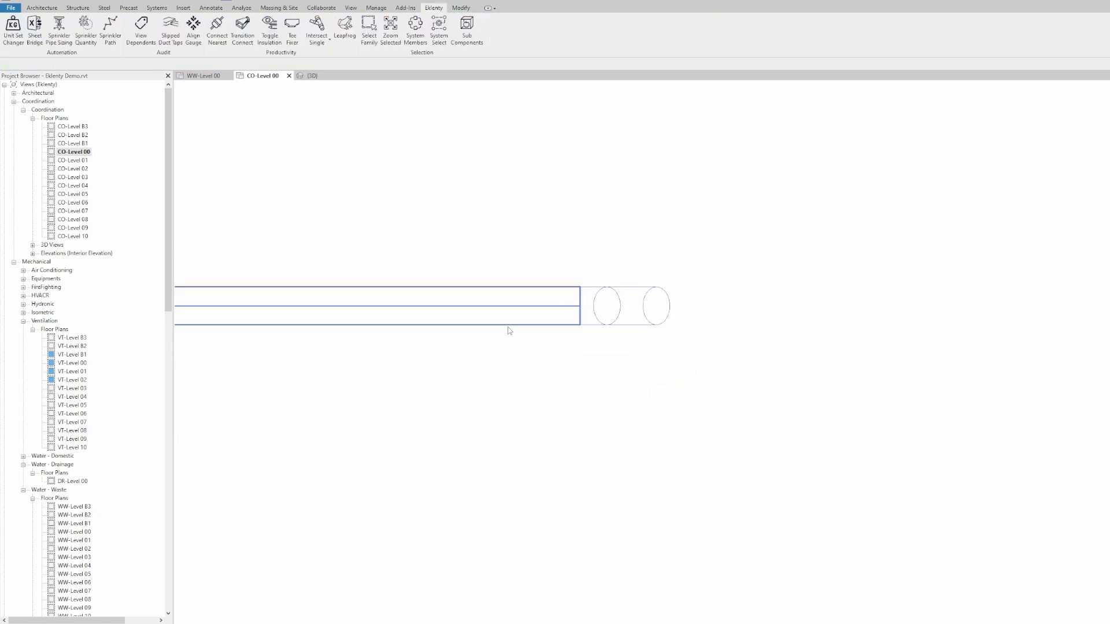
- Draw a 160 mm round duct about 1460 mm long perpendicular to the existing run, just beyond its inclined end
left_click(573, 324)
scroll(664, 375, "down", 2)
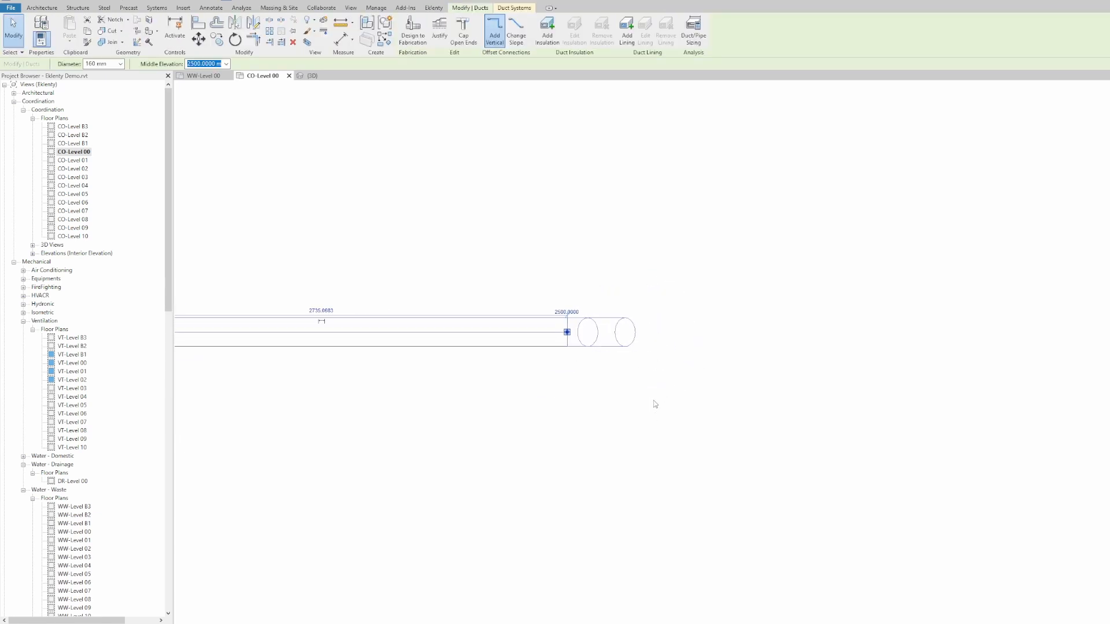
key("c")
key("s")
scroll(650, 431, "down", 1)
left_click(652, 447)
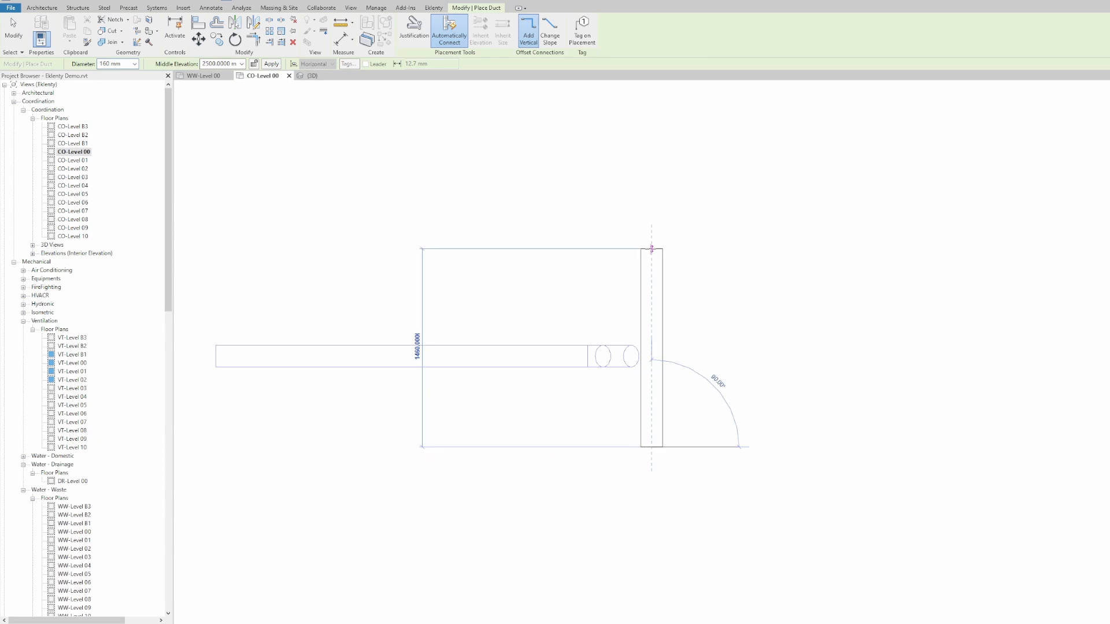
left_click(651, 248)
key("Escape")
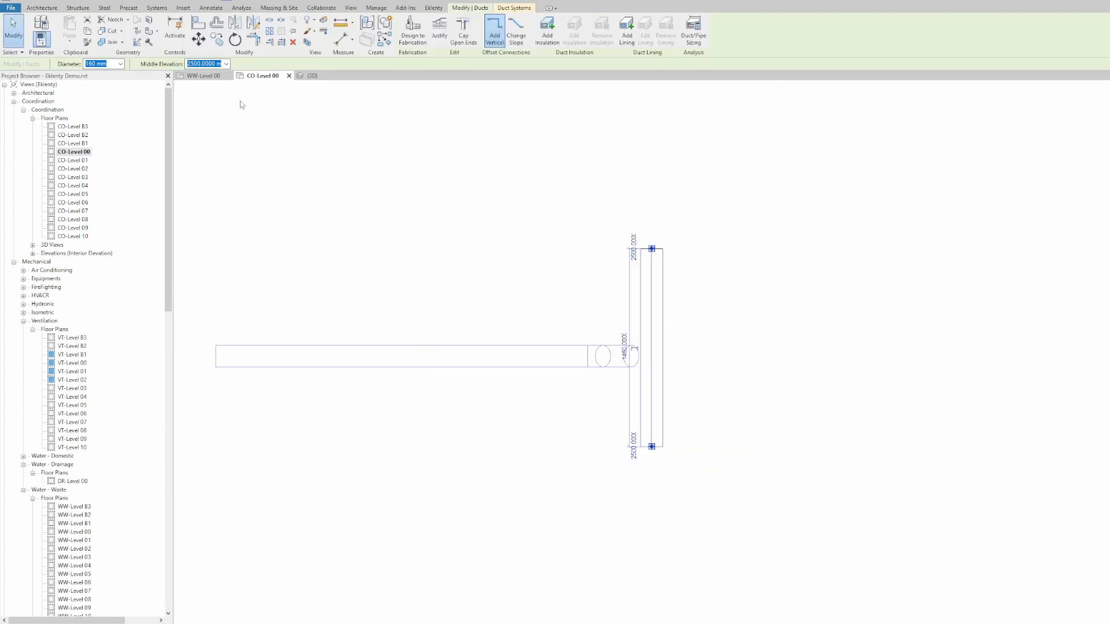
- Set the new perpendicular duct's middle elevation to 2100 mm
left_click(200, 64)
type("2100")
key("Return")
middle_click_drag(505, 293, 471, 277)
left_click(525, 288)
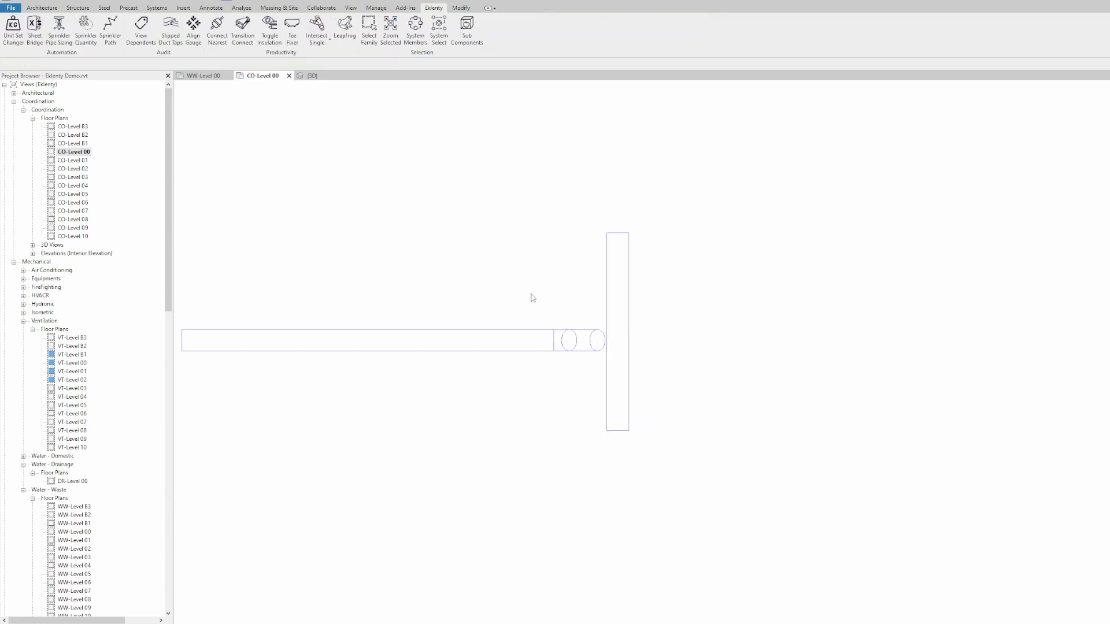
middle_click_drag(533, 297, 545, 285)
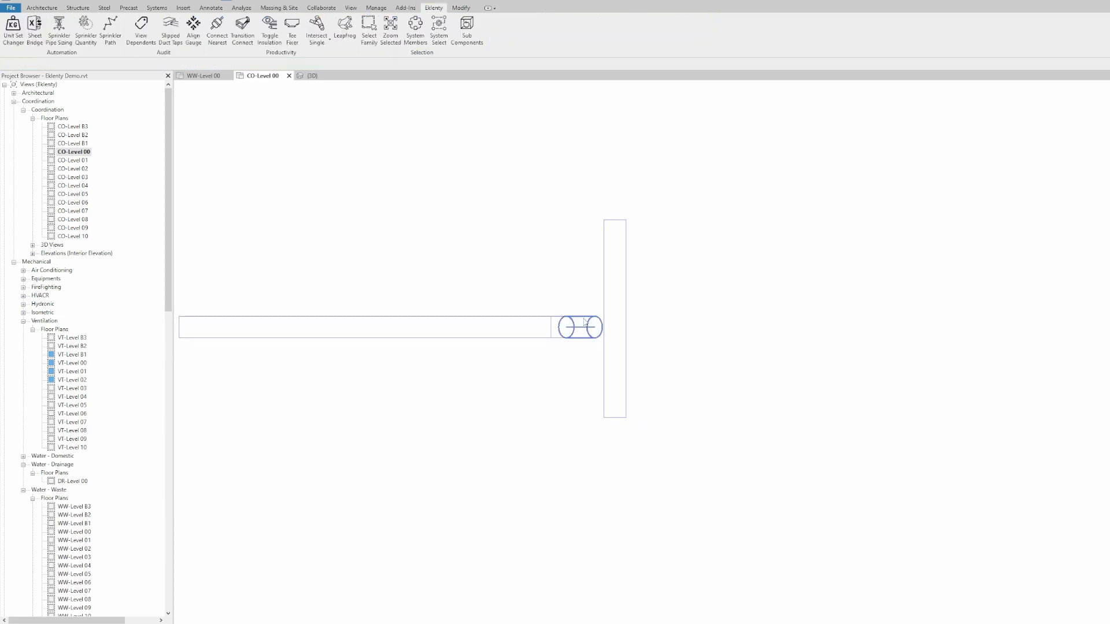
middle_click_drag(684, 329, 706, 317)
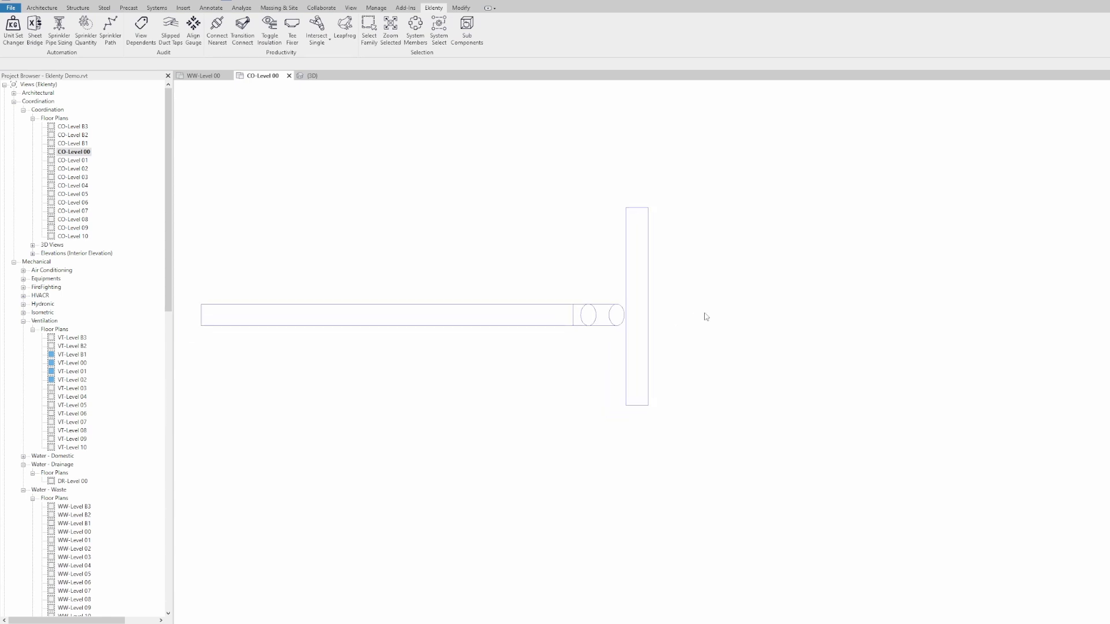
- Try to extend the inclined duct directly to the perpendicular duct with Trim/Extend Single Element
left_click(460, 8)
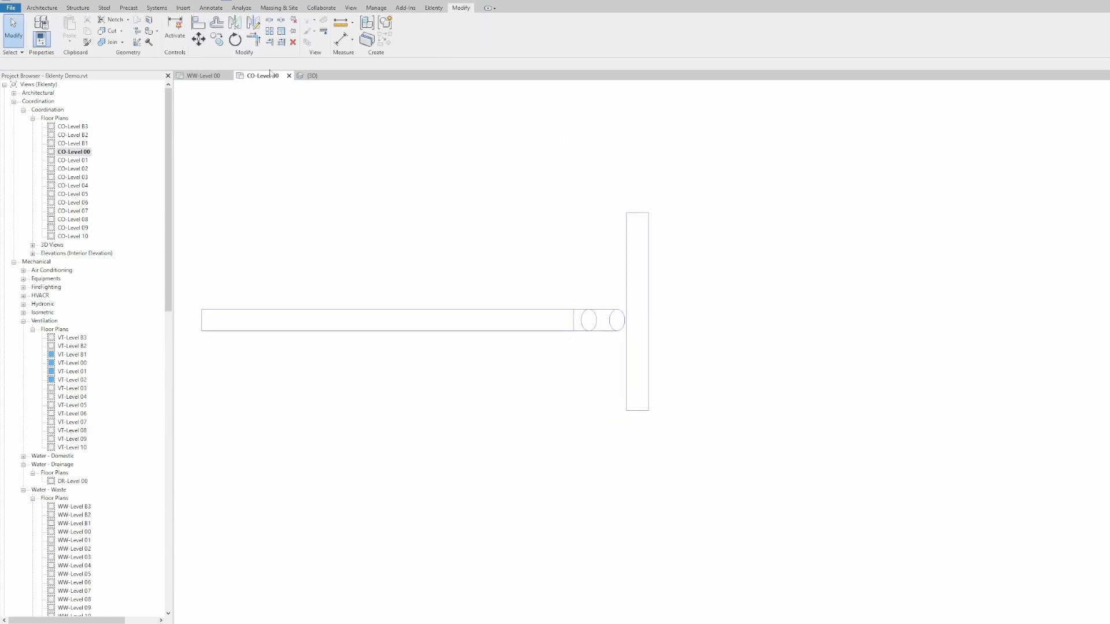
left_click(269, 41)
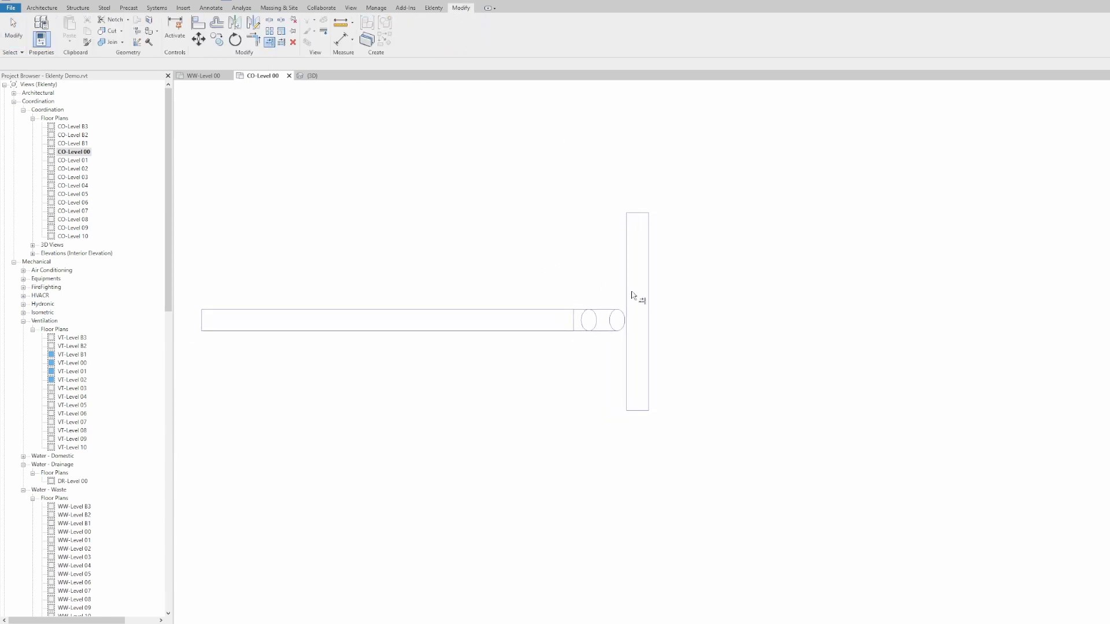
left_click(608, 309)
key("Escape")
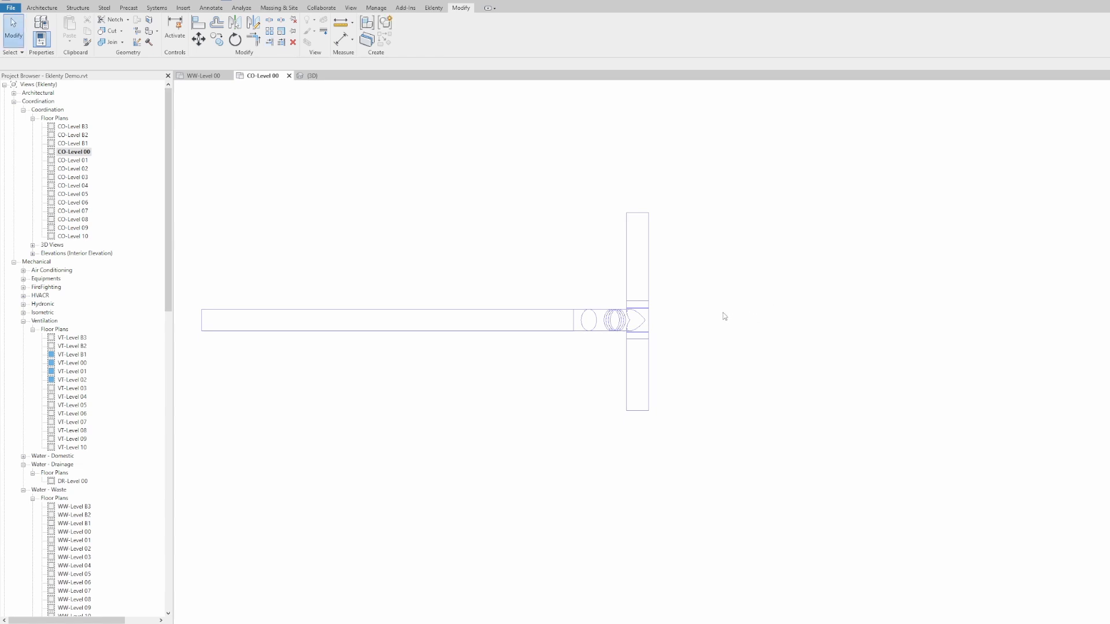
- Isolate the connected ducts in the 3D view and inspect the fittings between the inclined duct and the tee
left_click_drag(687, 308, 561, 347)
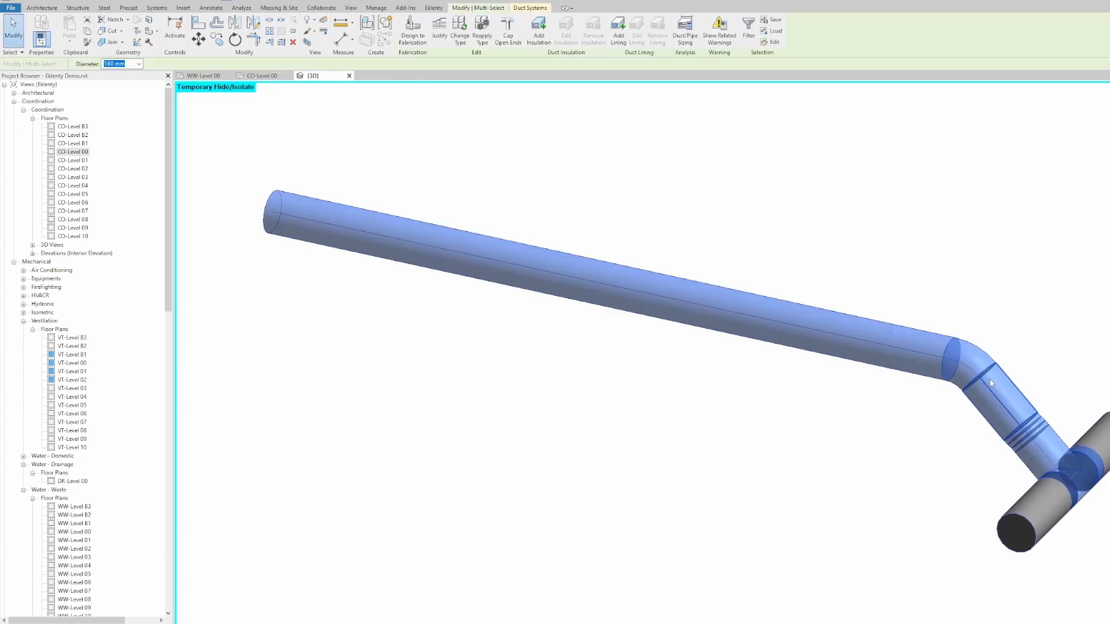
middle_click_drag(990, 383, 746, 346)
key("Escape")
left_click(628, 397)
scroll(638, 413, "up", 3)
key("Escape")
left_click(702, 345)
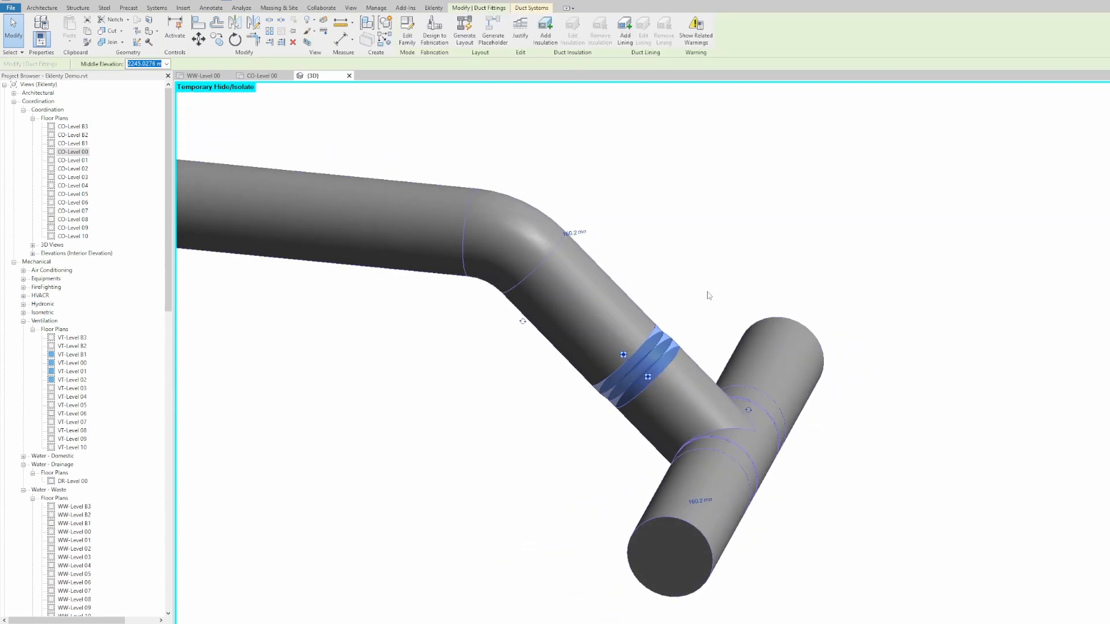
mouse_move(658, 279)
middle_mouse_down("shift")
mouse_move(575, 332)
mouse_move(659, 279)
middle_mouse_up("shift")
left_click(693, 268)
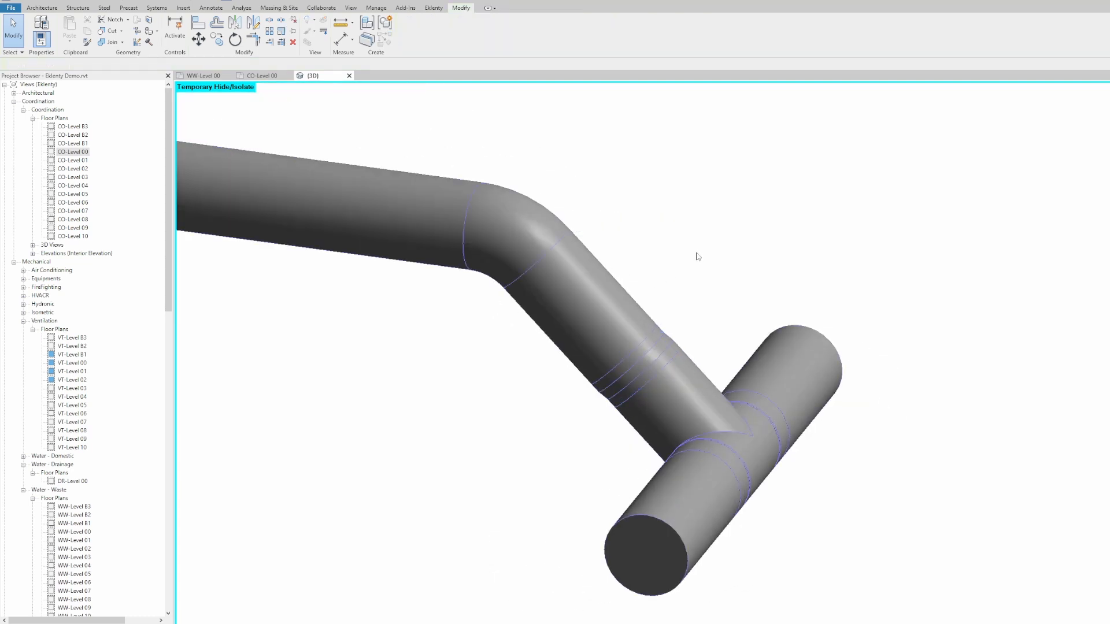
- Undo the inclined duct's extension and return to the CO-Level 00 plan
key("ctrl+z")
key("ctrl+z")
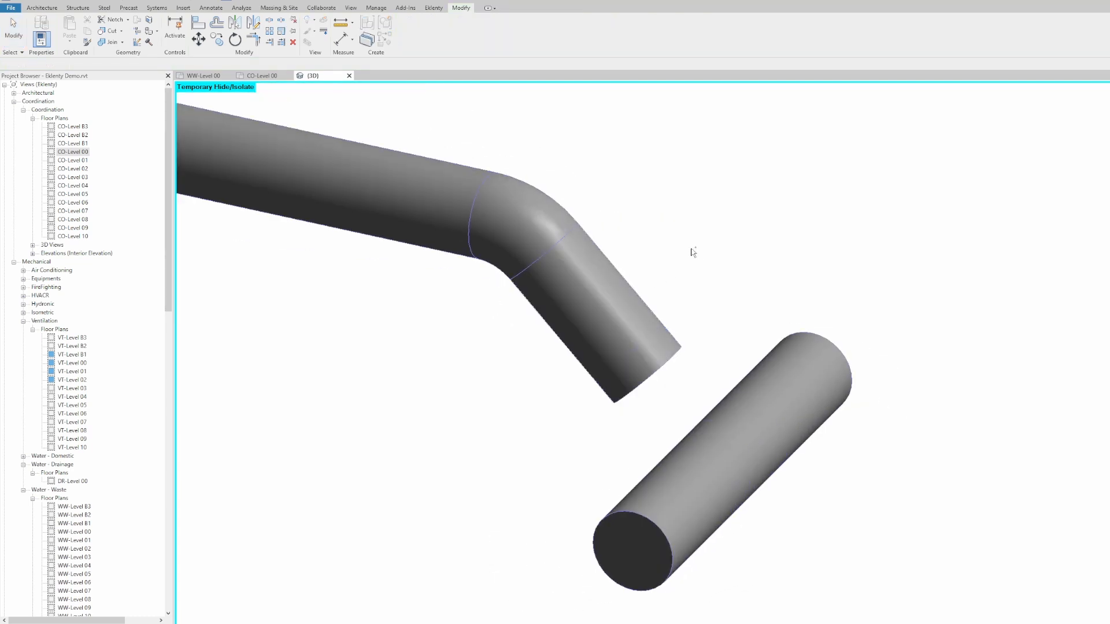
left_click(260, 76)
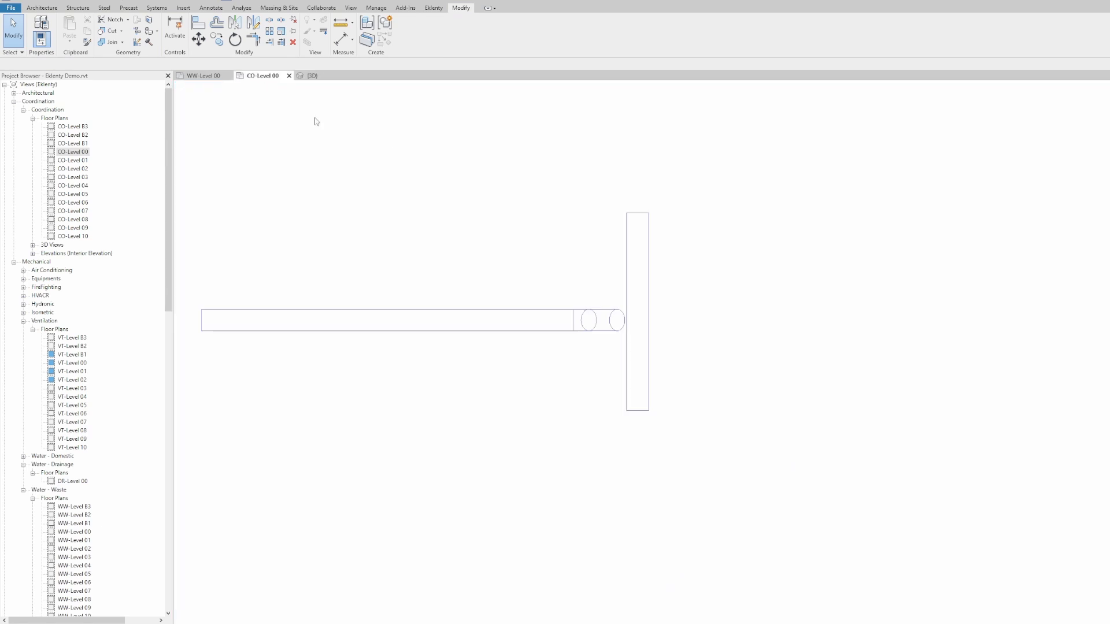
- Align the inclined duct's elevation with the perpendicular main duct using Intersect Single
left_click(433, 9)
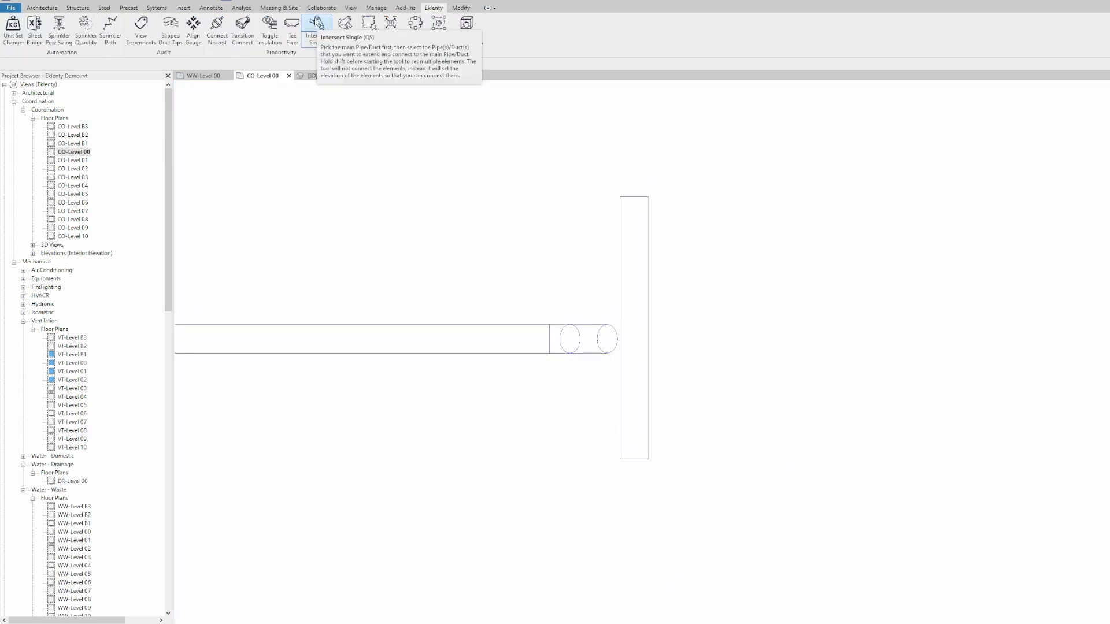
left_click(316, 24)
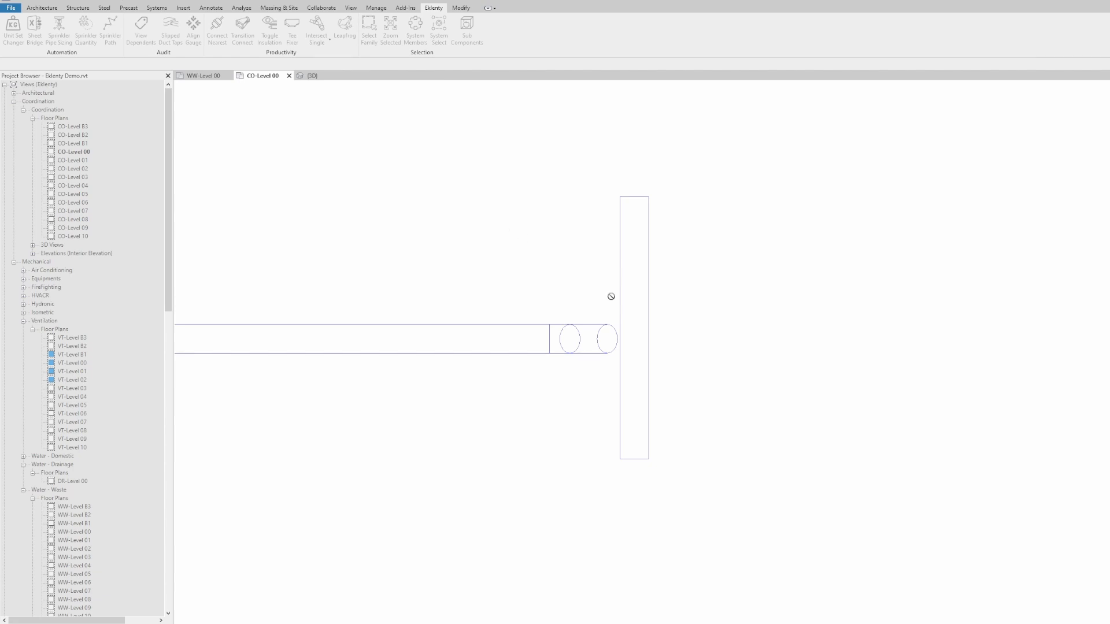
middle_click_drag(776, 306, 857, 290)
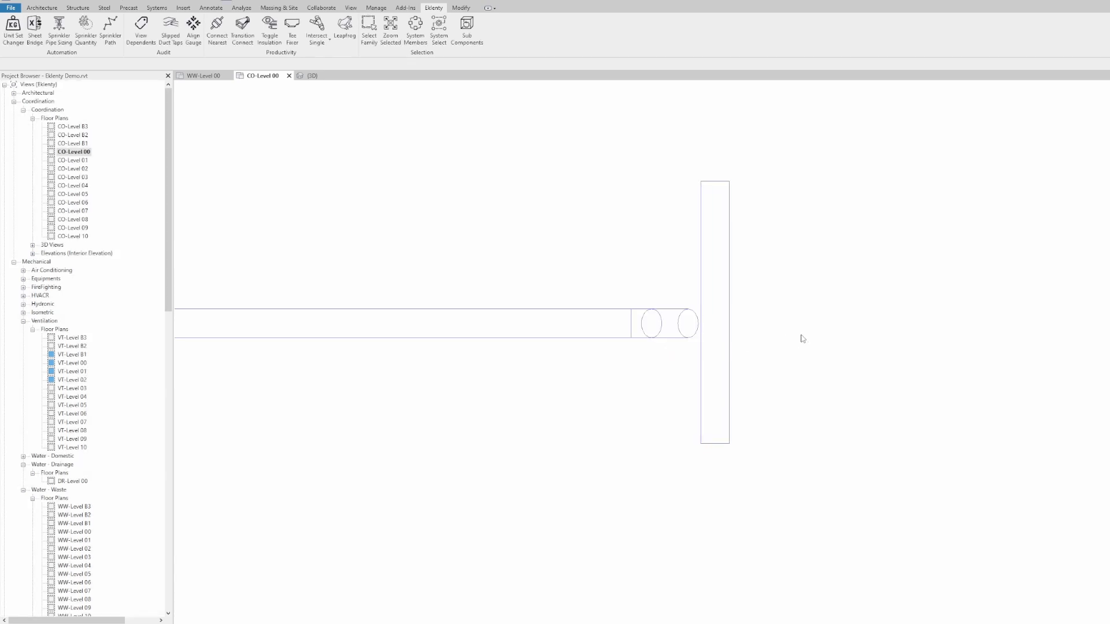
middle_click_drag(803, 339, 738, 331)
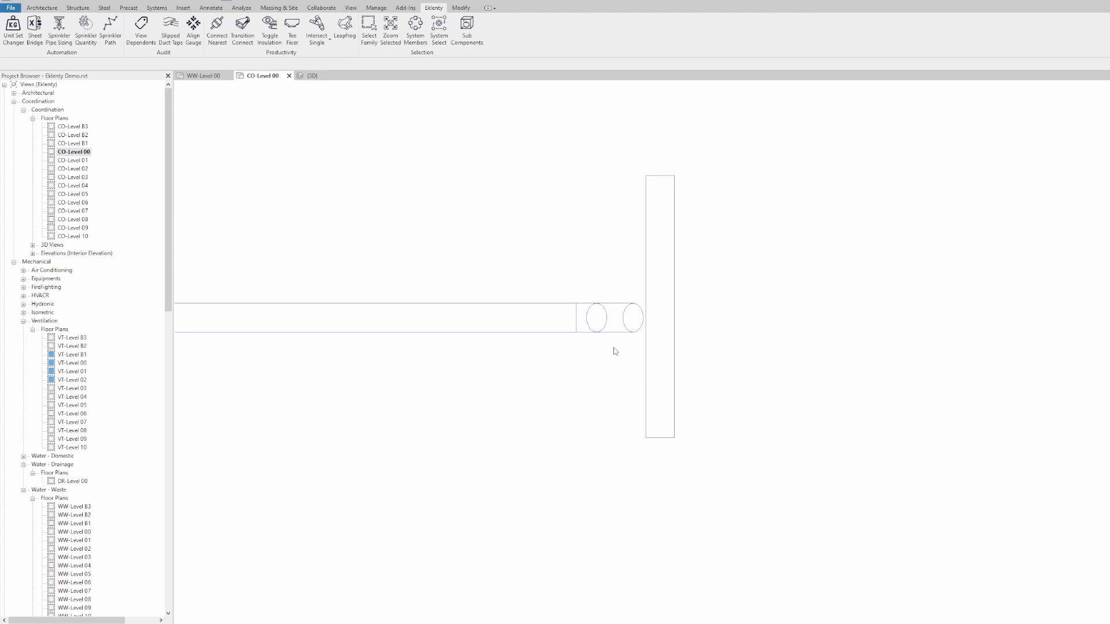
- Connect the inclined duct to the perpendicular main duct with Trim/Extend Single Element
key("t")
key("r")
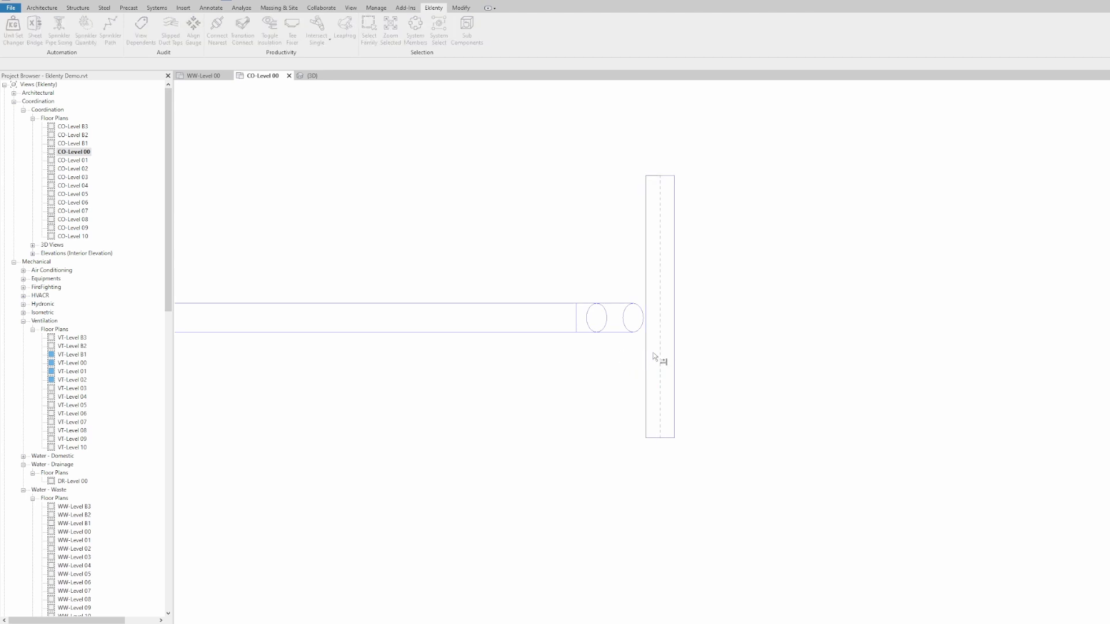
left_click(619, 338)
key("Escape")
- Examine the tee connection and the inclined duct's slope and end elevations in the 3D view
left_click_drag(716, 297, 549, 351)
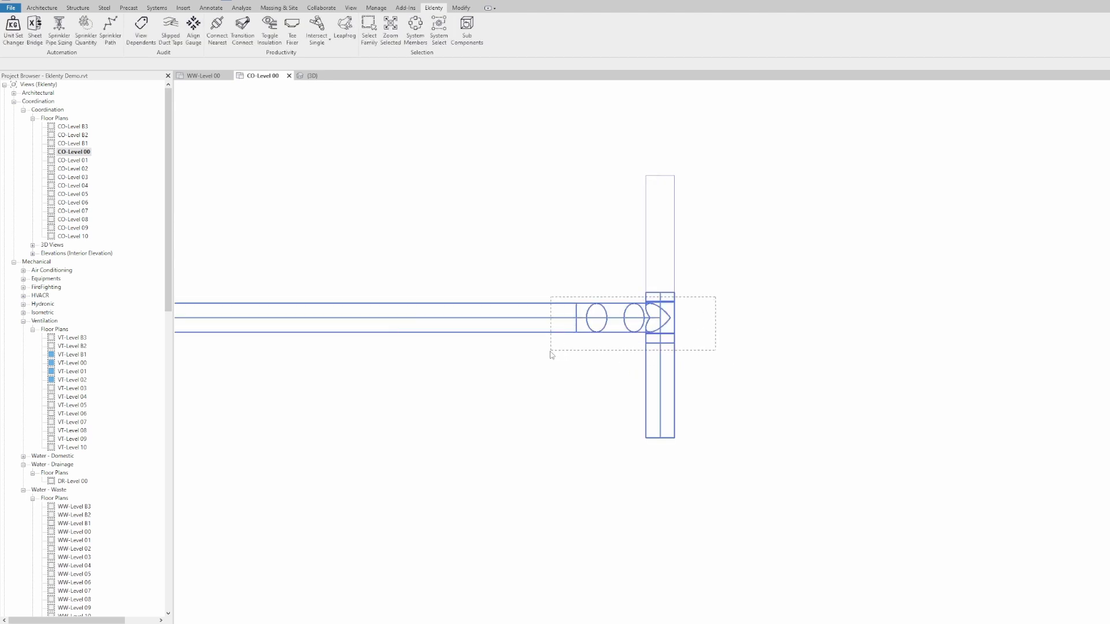
key("ctrl+Tab")
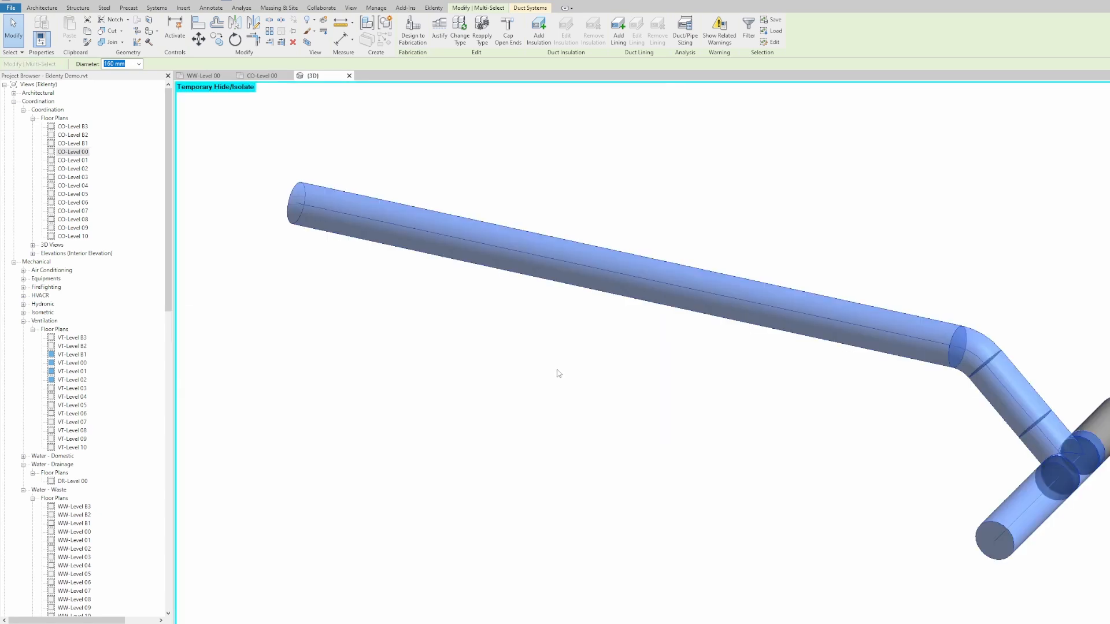
middle_click_drag(702, 360, 359, 342)
key("Escape")
left_click(690, 374)
middle_click_drag(690, 375, 710, 420, "shift")
scroll(710, 419, "up", 3)
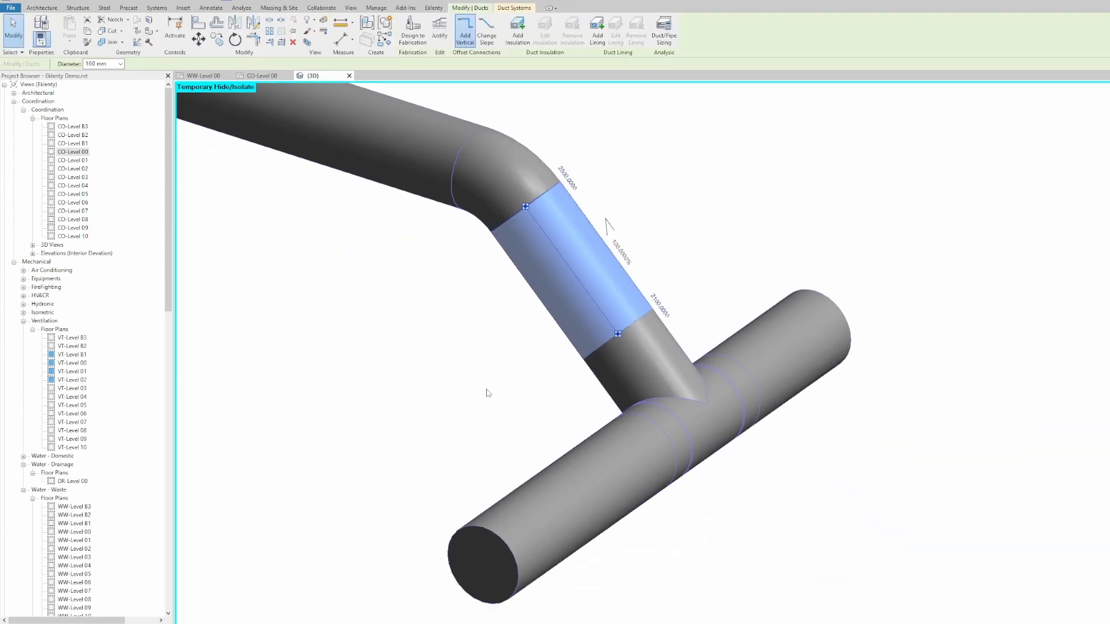
scroll(487, 394, "down", 2)
key("Escape")
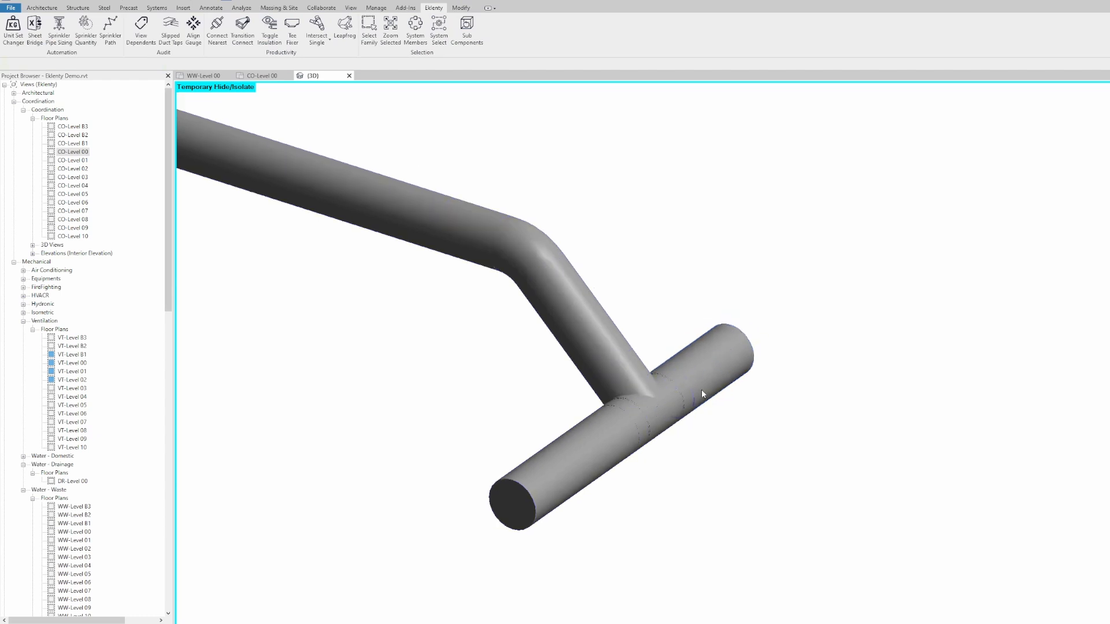
middle_click_drag(702, 391, 784, 460, "shift")
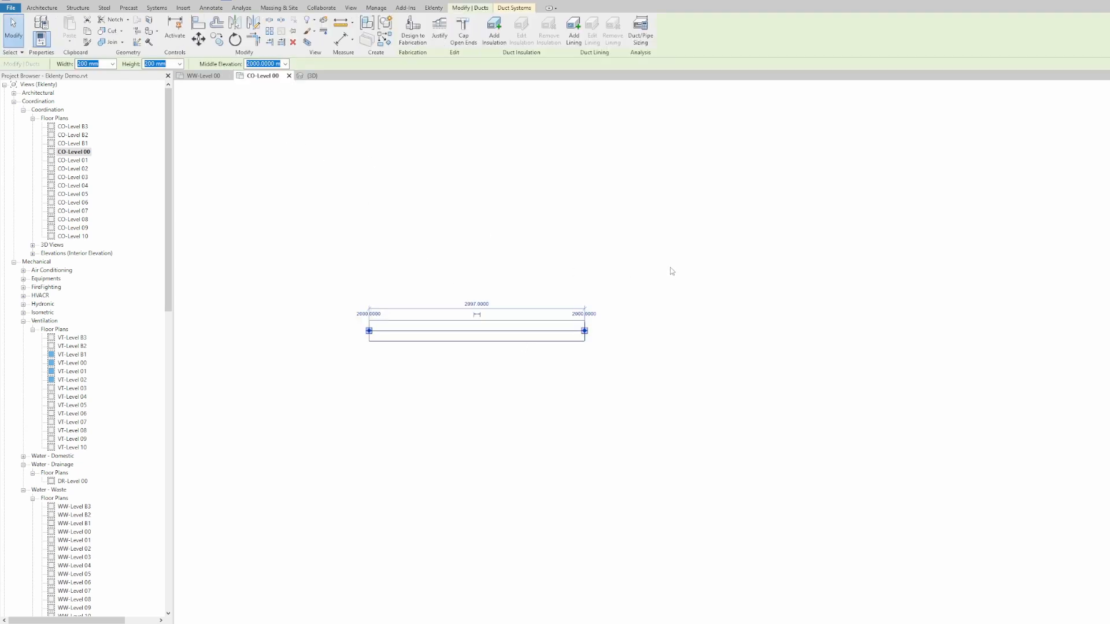
- Draw two separate 200 x 200 mm ducts at 2000 mm elevation beside the rectangular duct, one horizontal and one vertical in plan
mouse_move(671, 269)
middle_mouse_down()
mouse_move(657, 232)
mouse_move(638, 276)
middle_mouse_up()
key("d")
key("t")
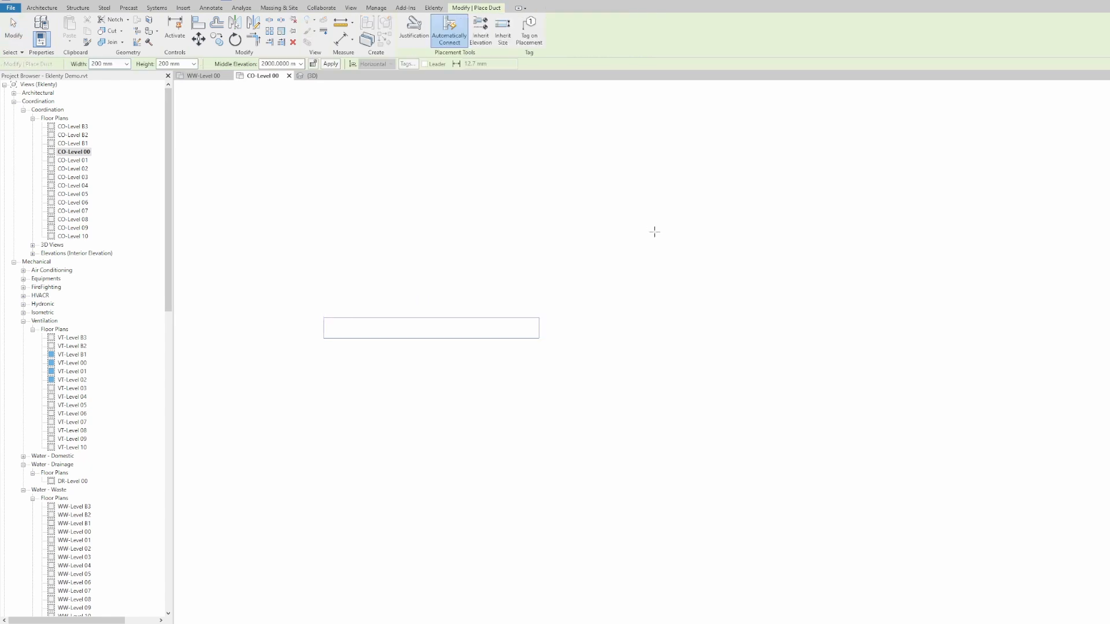
left_click(654, 232)
left_click(856, 232)
left_click(627, 352)
left_click(627, 511)
key("Escape")
key("Escape")
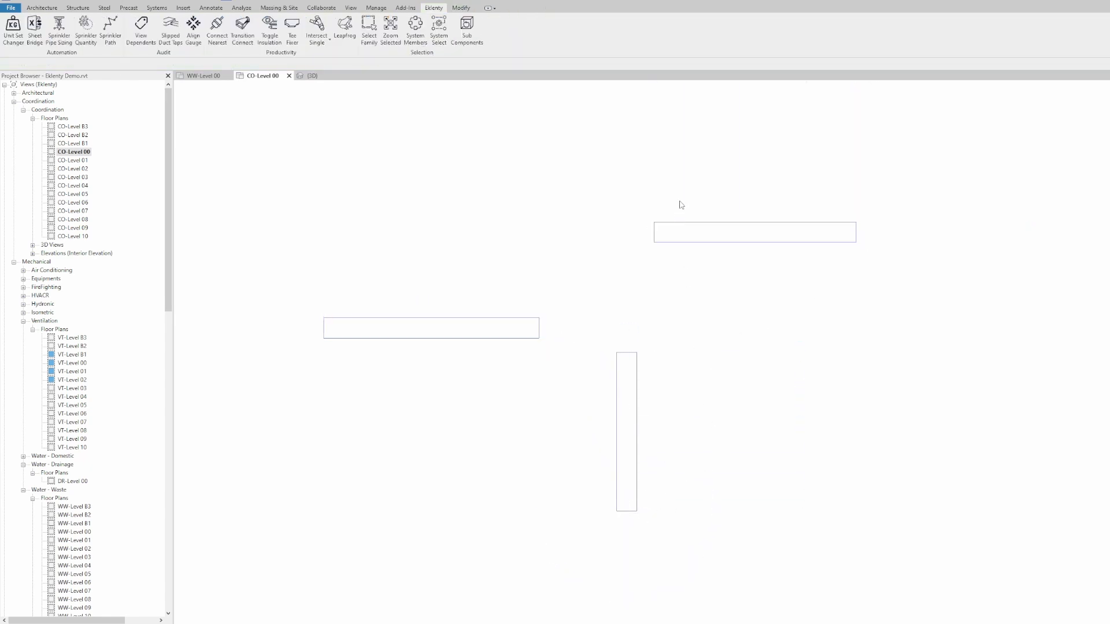
- Set the middle elevation of both new rectangular ducts to 1700 mm
left_click_drag(680, 201, 613, 444)
left_click(263, 64)
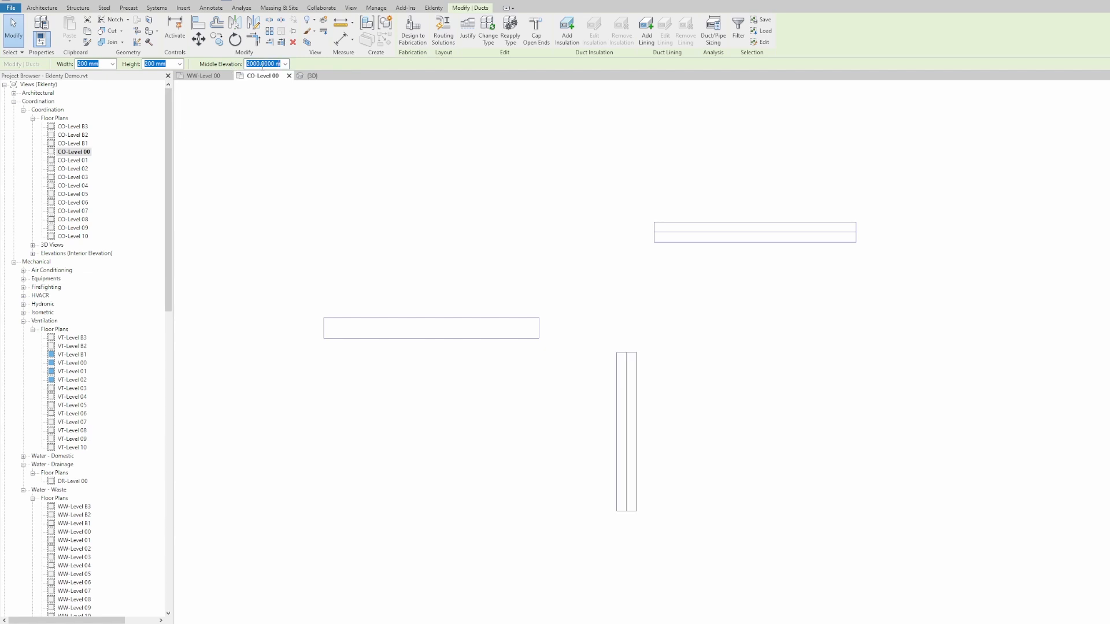
type("1700")
key("Return")
left_click(477, 230)
middle_click_drag(566, 295, 571, 278)
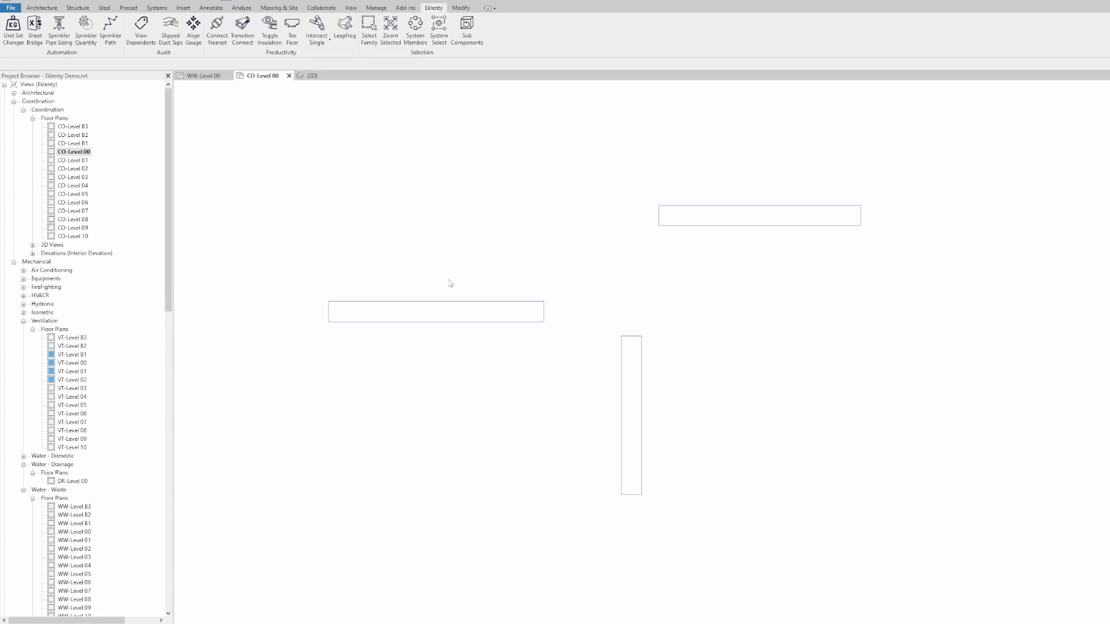
- Compare the middle elevation of the original rectangular duct with that of the two new ducts
left_click(435, 311)
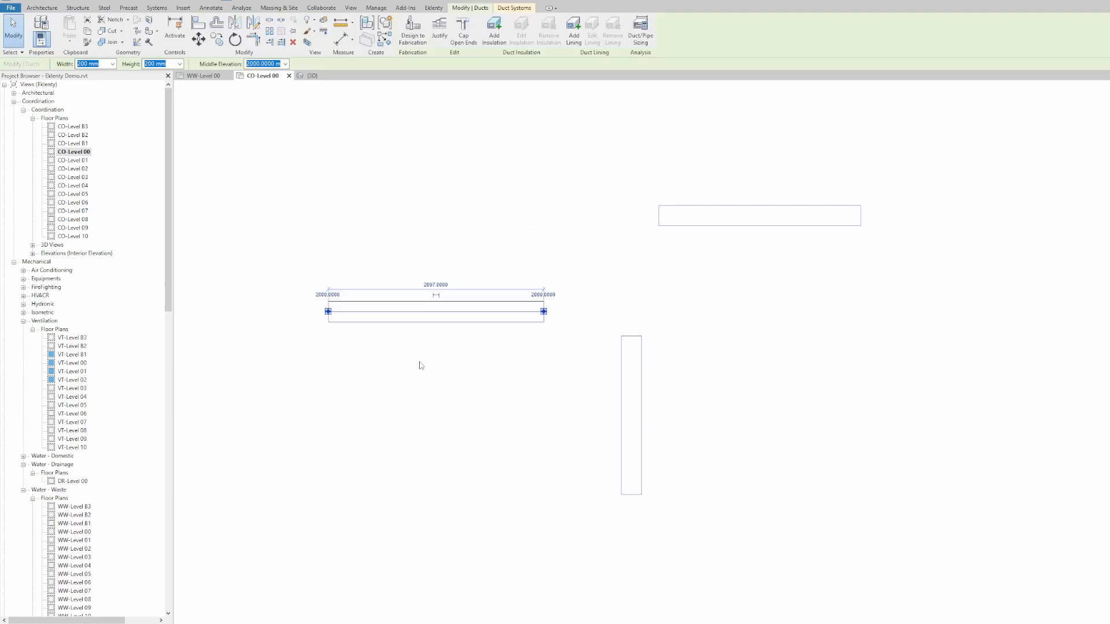
left_click(693, 311)
left_click_drag(733, 154, 591, 425)
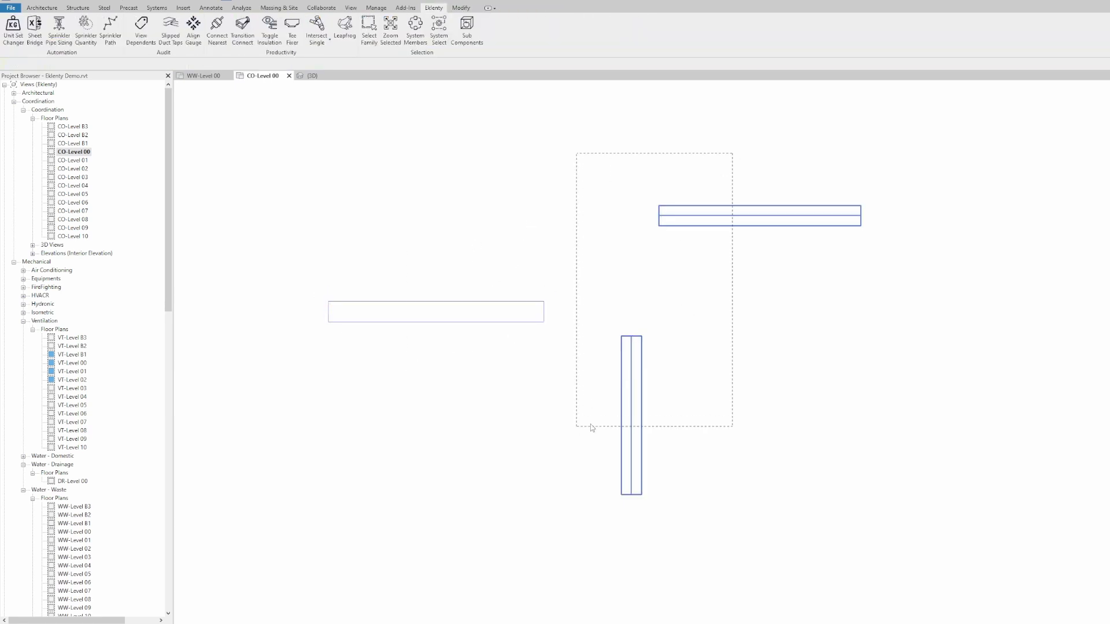
left_click(465, 326)
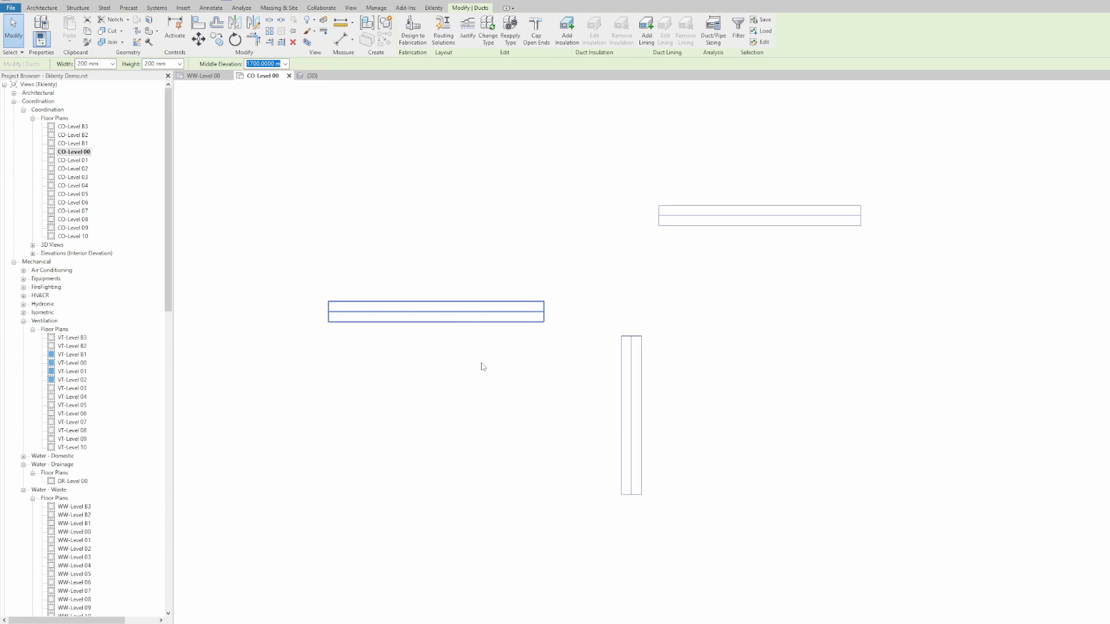
left_click(397, 190)
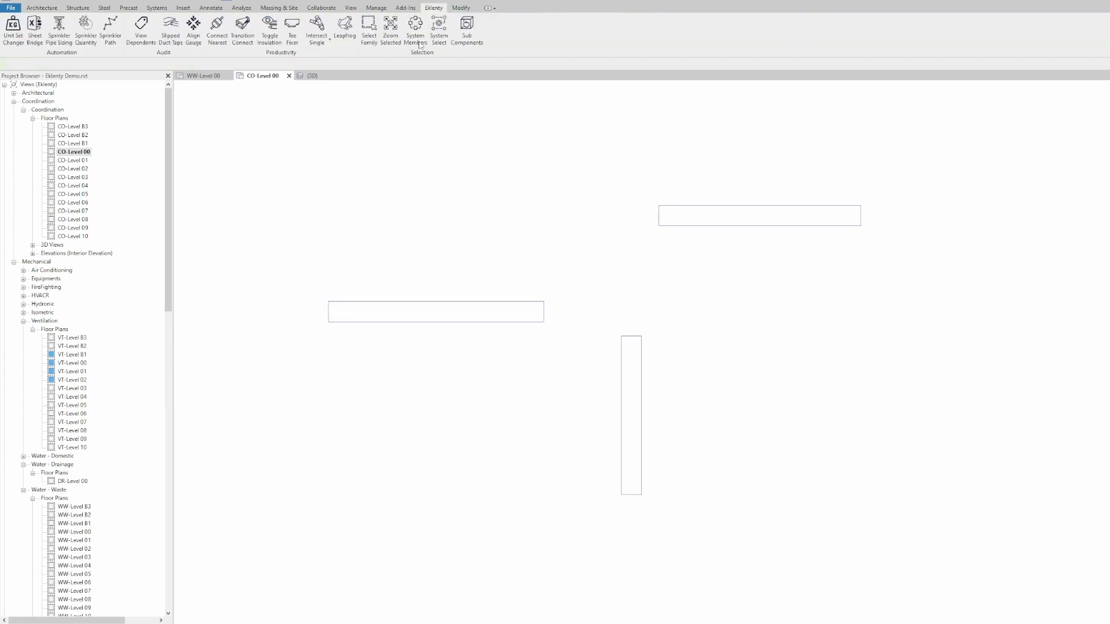
- Match the two new ducts to the original rectangular duct's elevation with Intersect Multiple
left_click(317, 45)
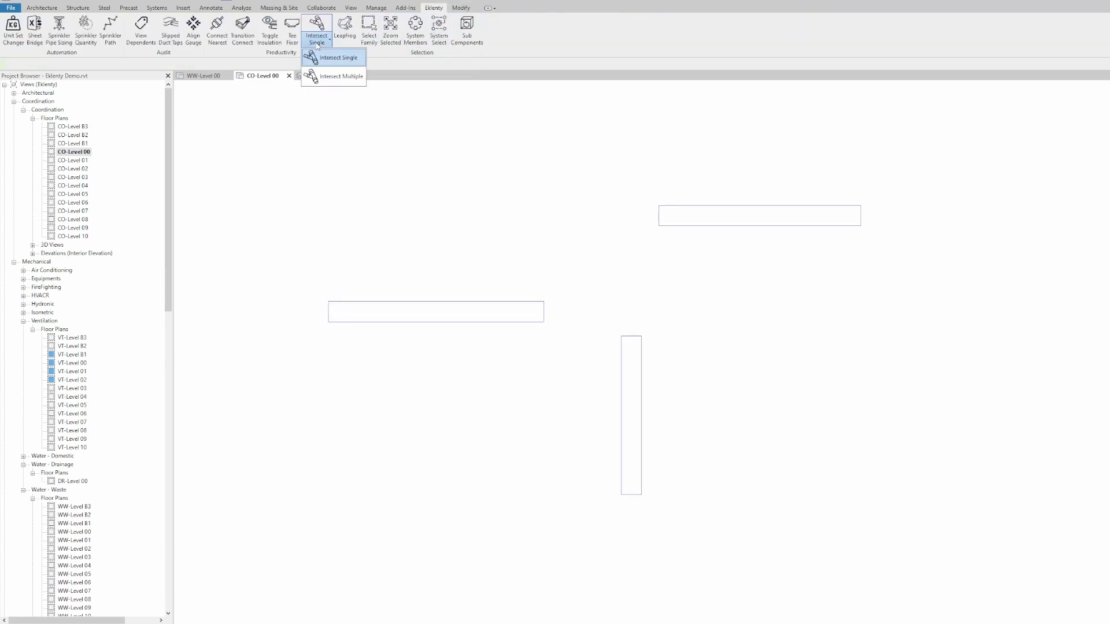
left_click(341, 76)
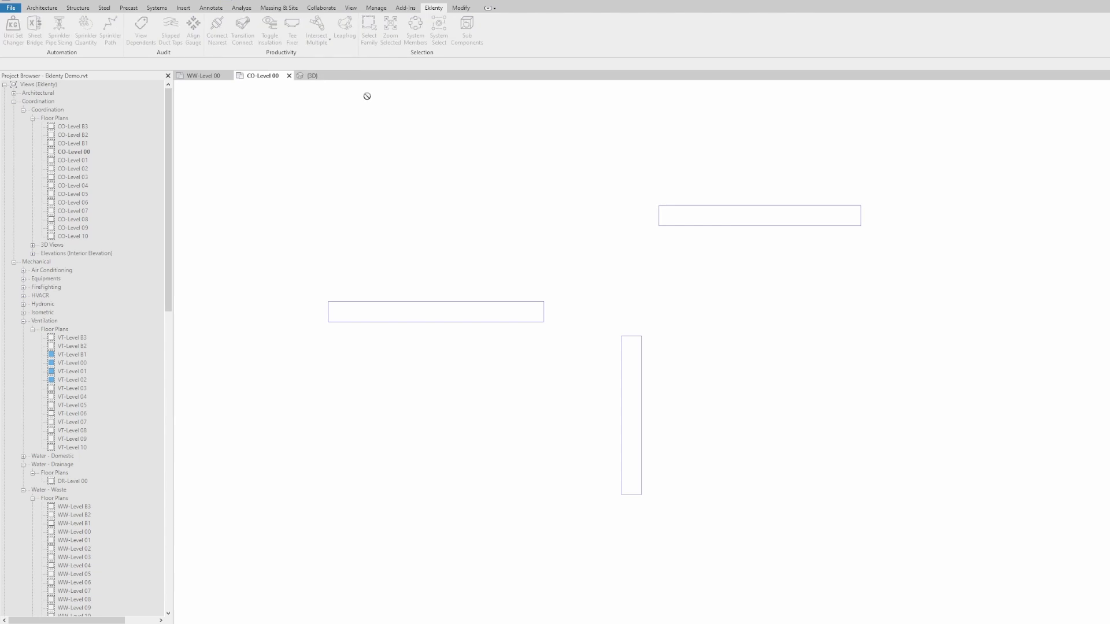
left_click(455, 314)
left_click_drag(716, 172, 611, 374)
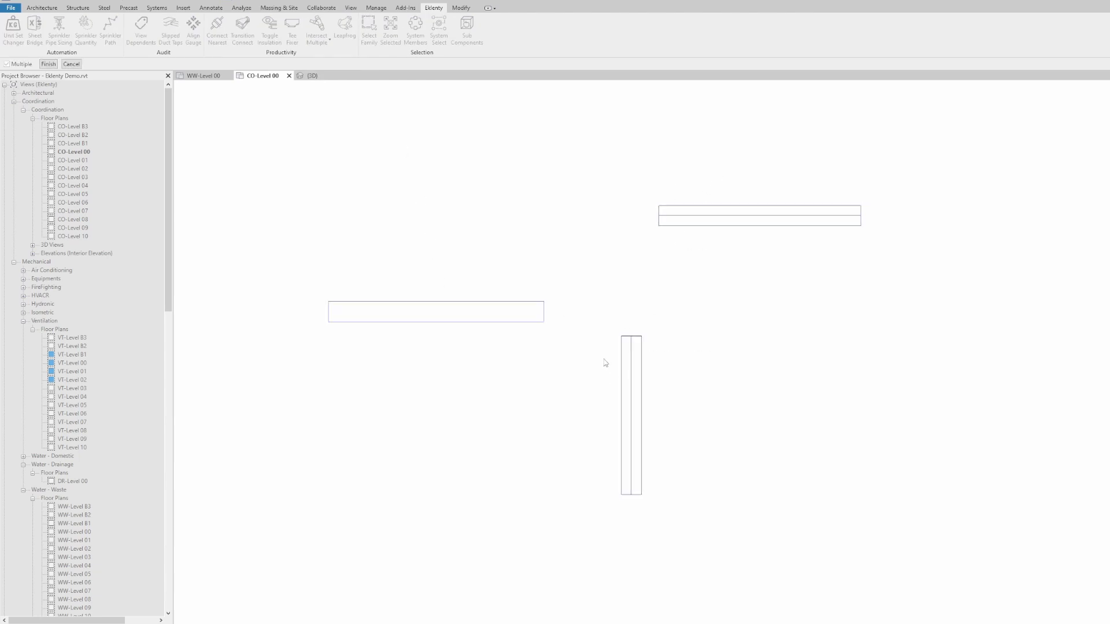
left_click(49, 64)
- Select the two adjusted rectangular ducts to check their middle elevation
left_click_drag(712, 178, 625, 379)
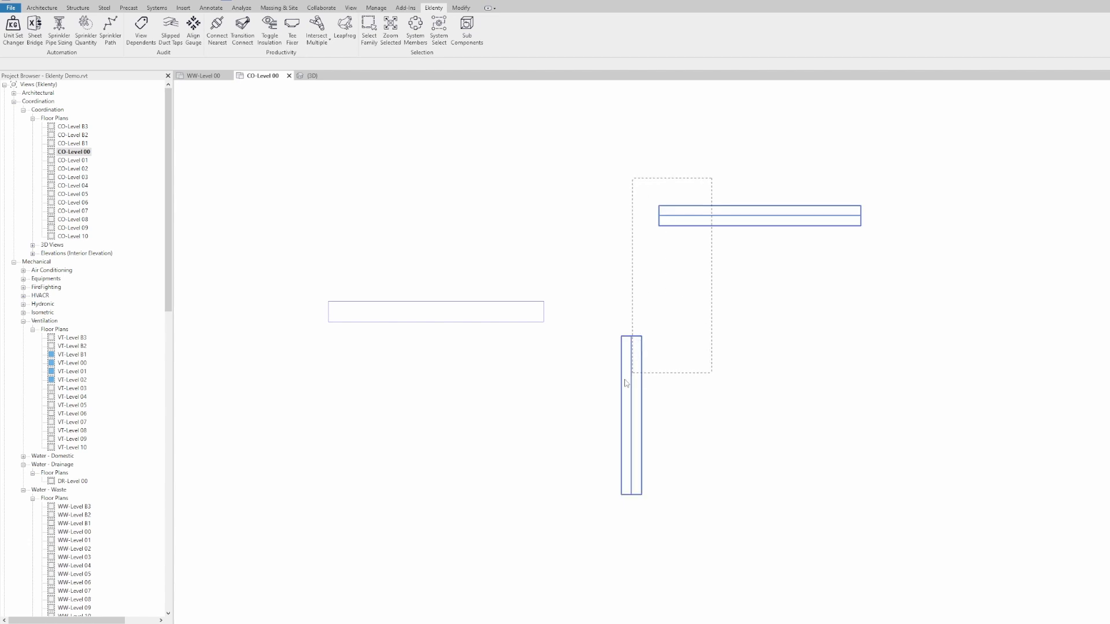